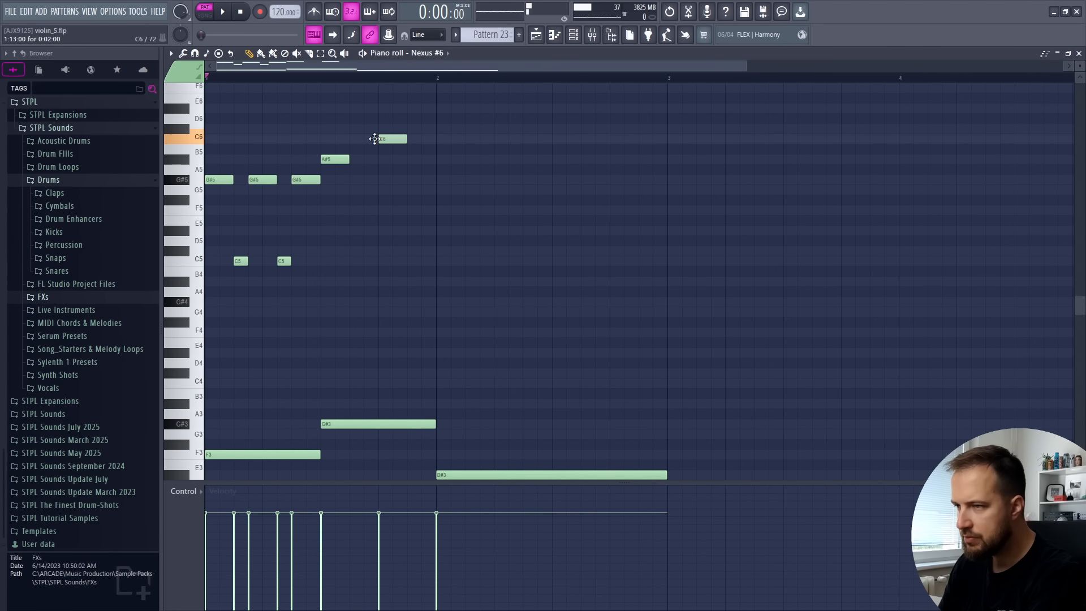
Enter the melody over bars 1 and 2 using G#5, C5, A#5, C6 and G5 notes, and play it back
key("space")
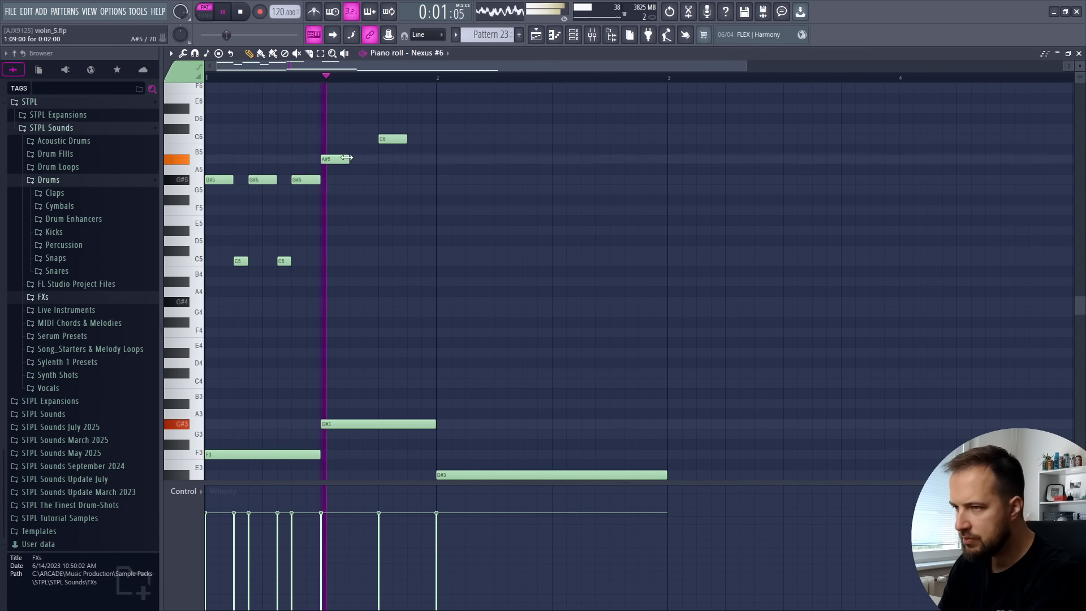
key("space")
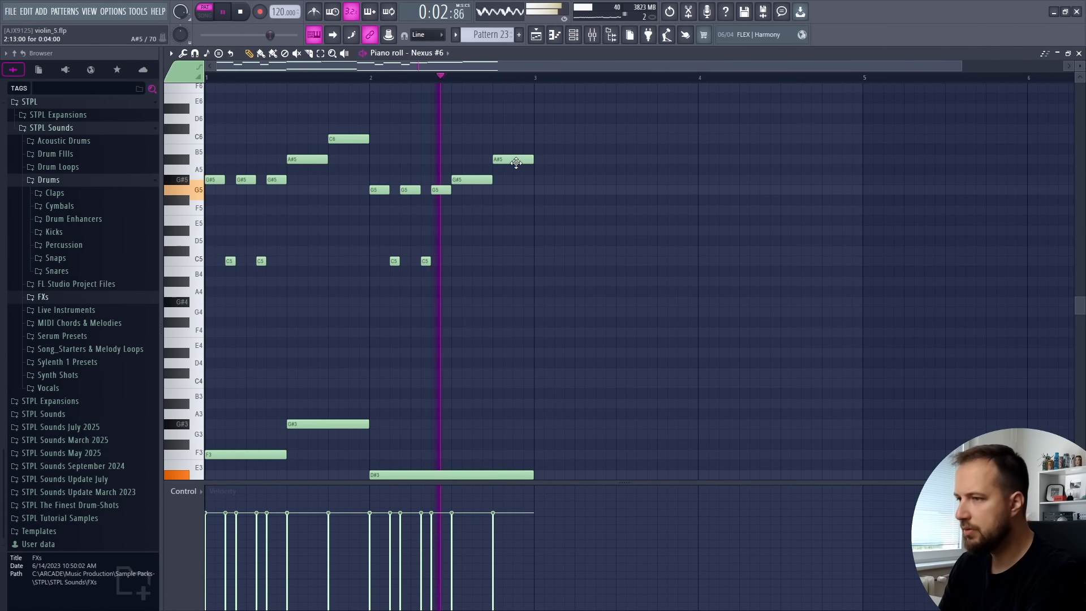
key("space")
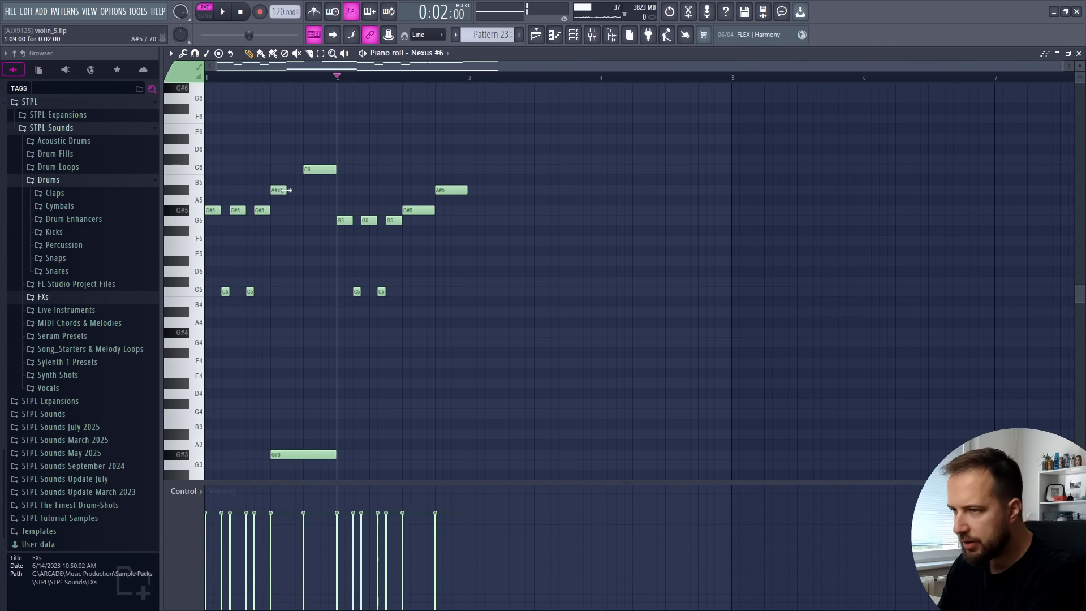
Shorten the A#5 and C6 notes in bar 1 to two steps, add a C5 note after each, and play it back
left_click(291, 291)
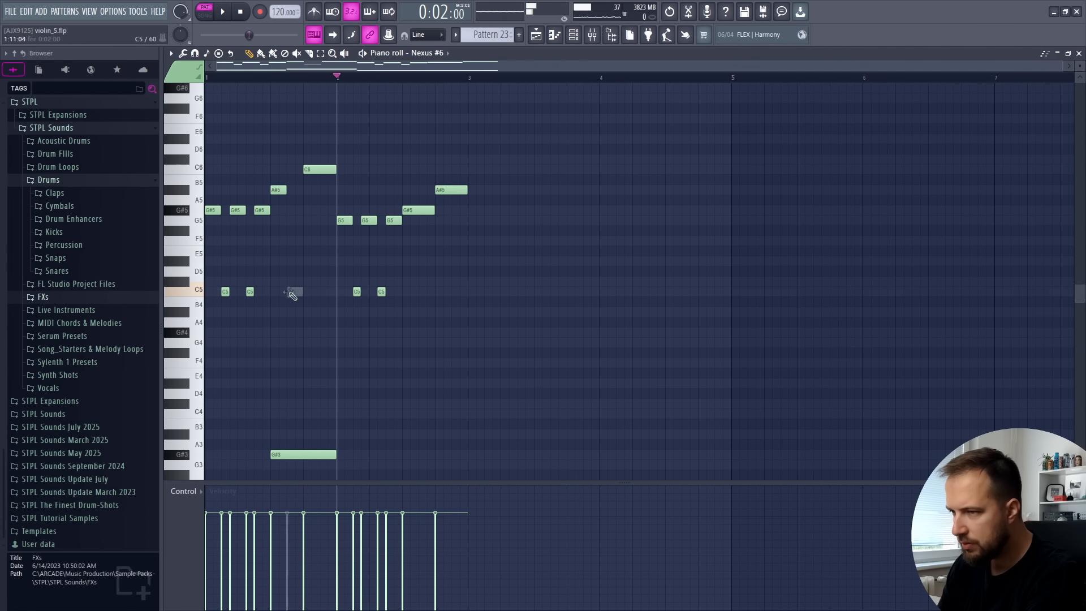
left_click(323, 291)
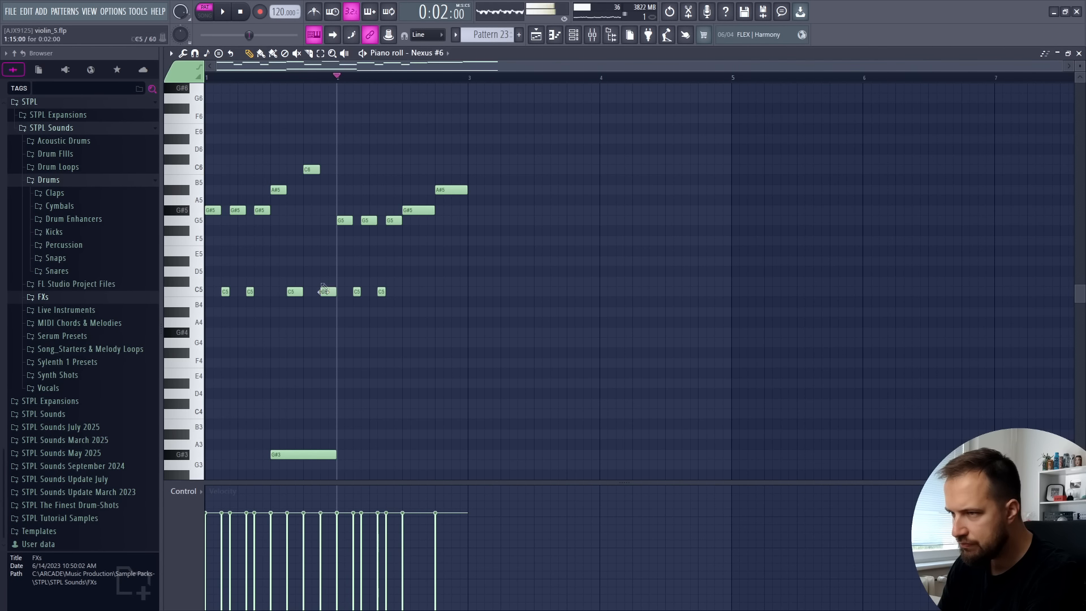
key("space")
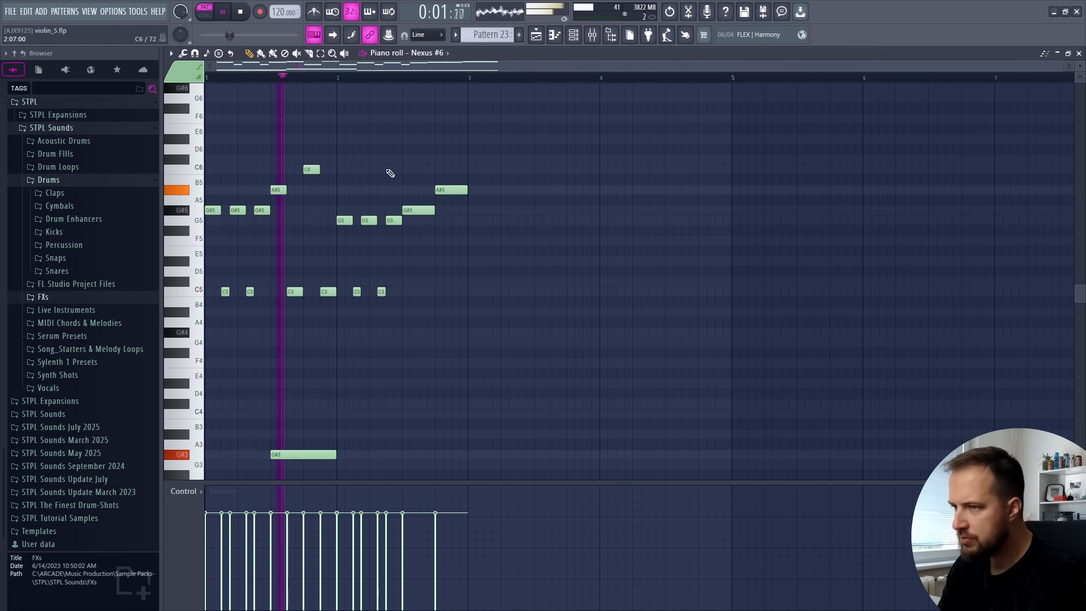
Fill the end of bar 2 with C5 notes after G#5 and A#5, and duplicate the two-bar melody into bars 3 and 4
left_click_drag(462, 144, 336, 302)
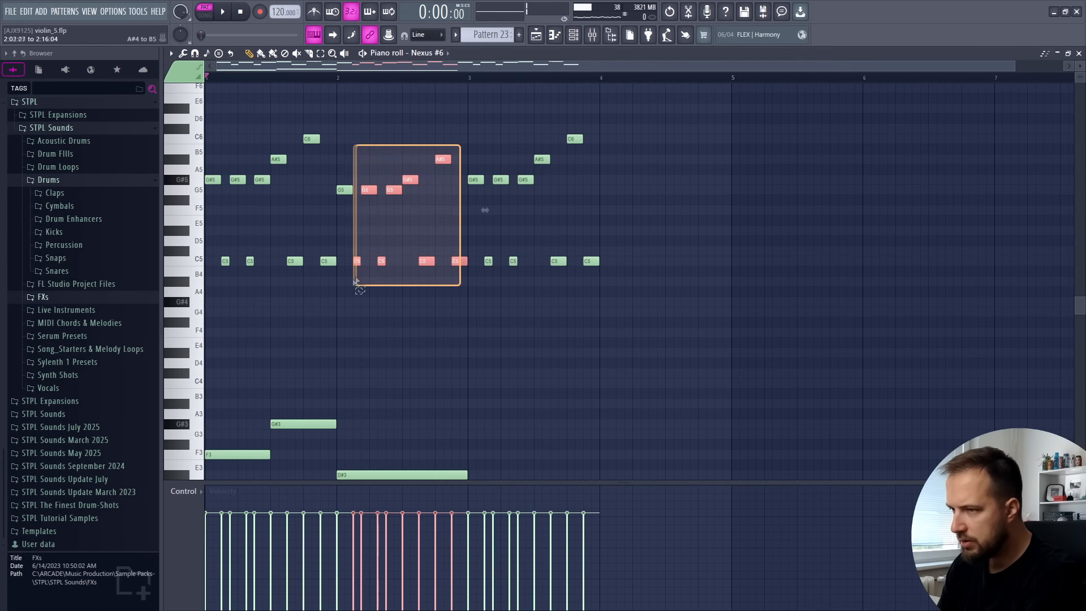
left_click_drag(343, 189, 360, 189)
left_click_drag(360, 189, 606, 189)
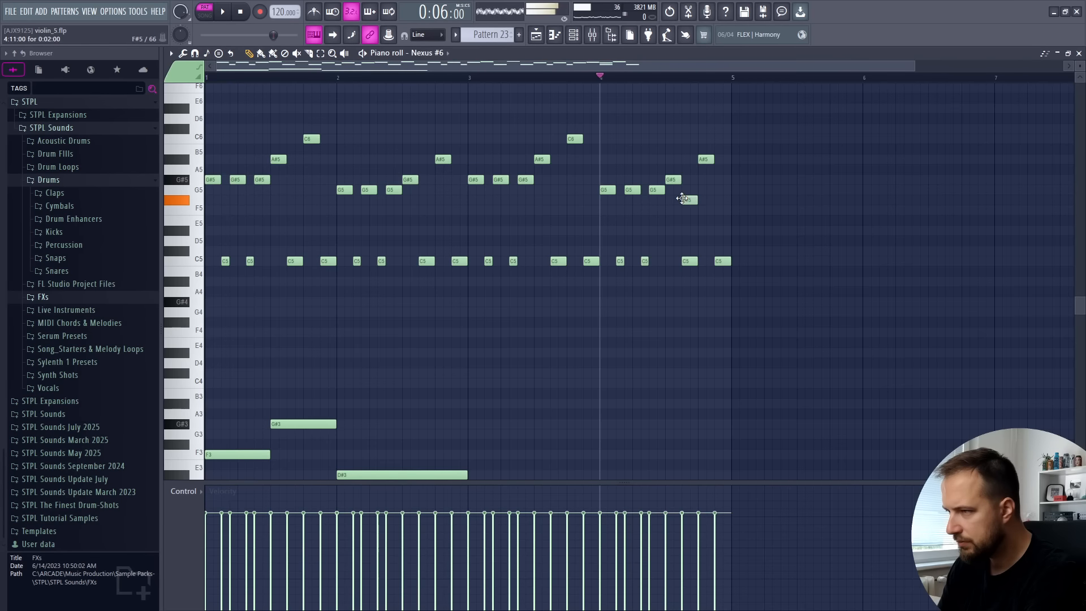
Rework the end of bar 4 into descending G#5, G5, F5 and D#5 notes, delete the leftover notes around them, and play it back
left_click_drag(682, 198, 683, 189)
left_click(703, 211)
left_click(720, 230)
right_click(689, 260)
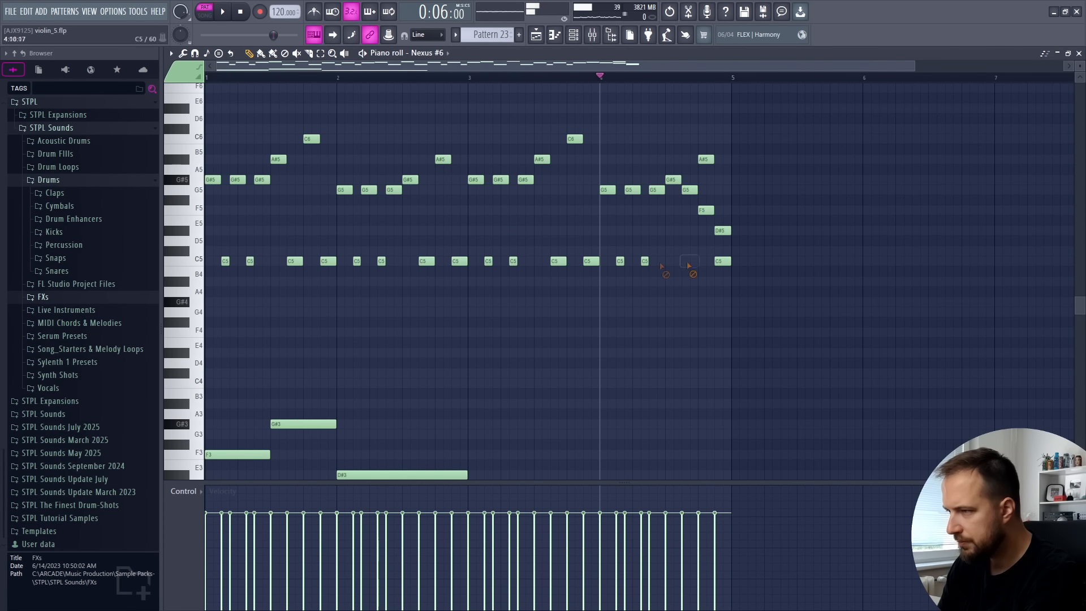
right_click(723, 261)
key("space")
scroll(606, 79, "down", 1)
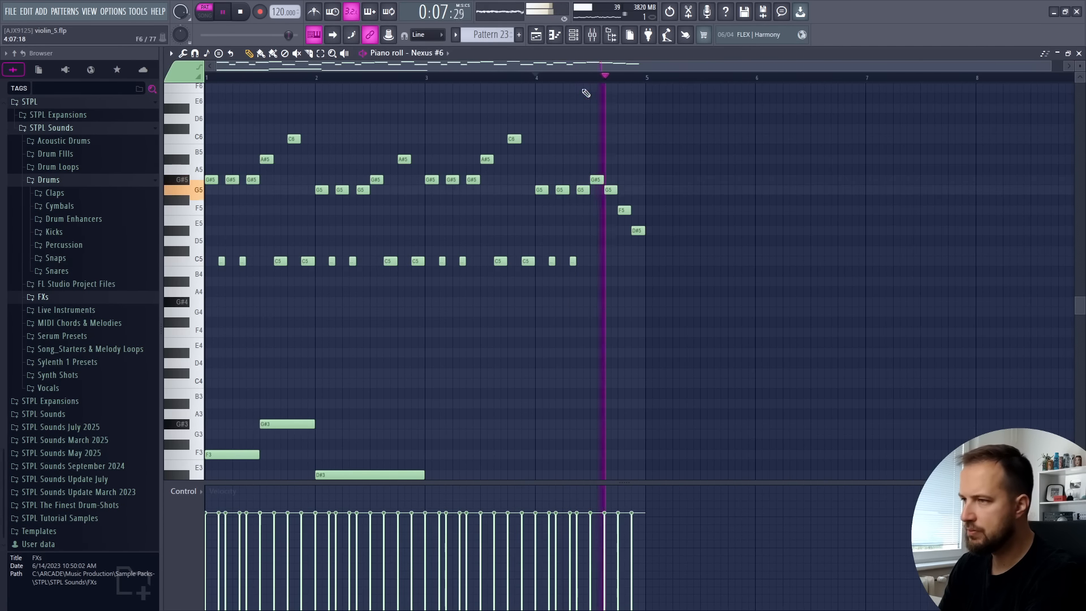
key("space")
Add bass notes under bars 3 and 4: half-bar C#3 and G#3 notes, and a D#3 note one bar long
scroll(448, 225, "down", 3)
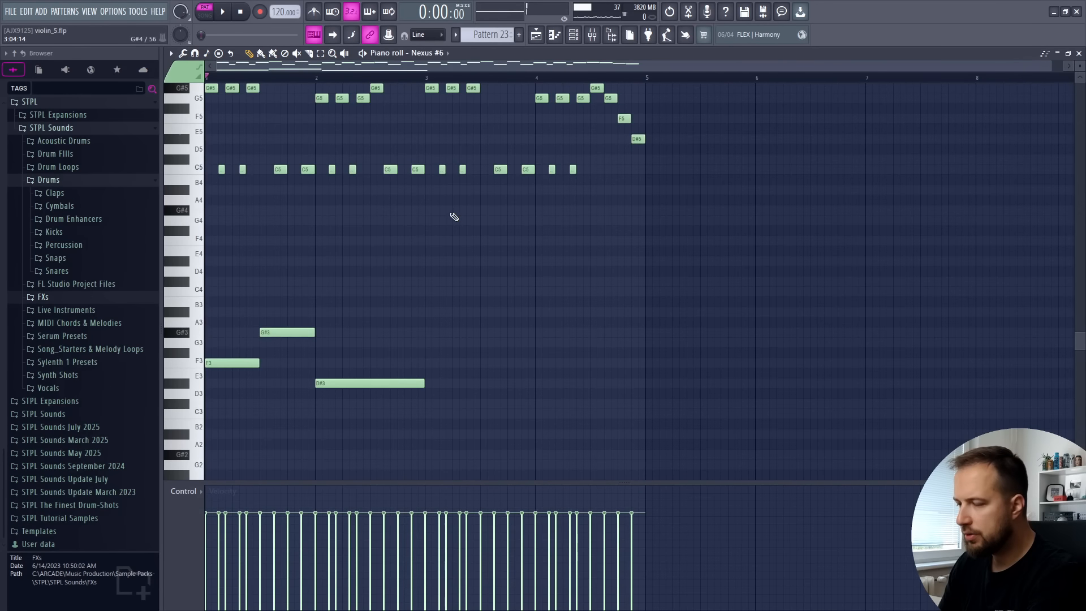
left_click(430, 403)
left_click_drag(485, 404, 485, 332)
left_click(538, 383)
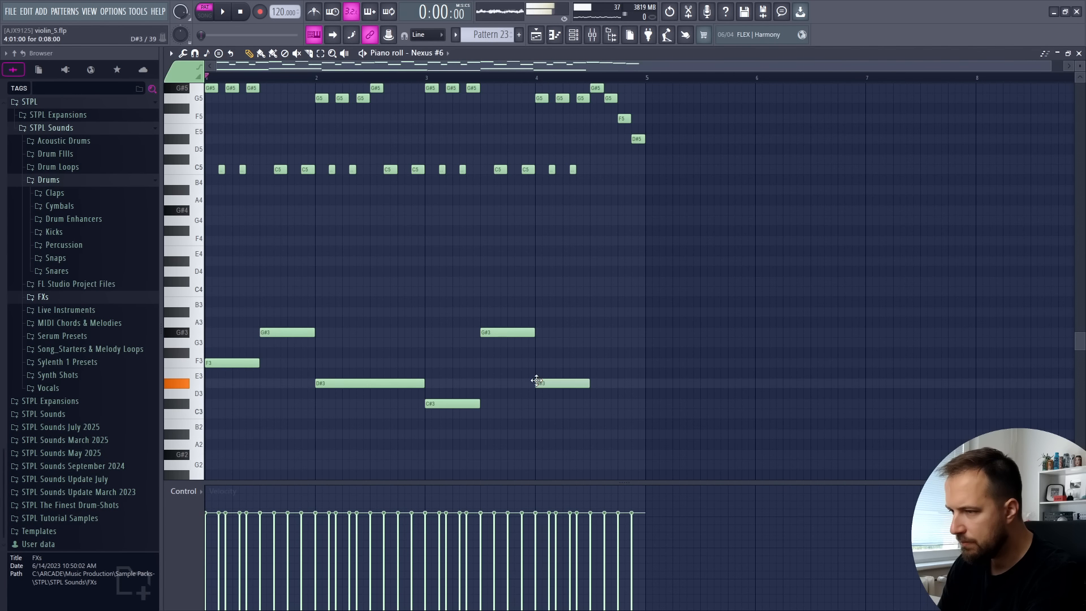
left_click_drag(583, 382, 645, 383)
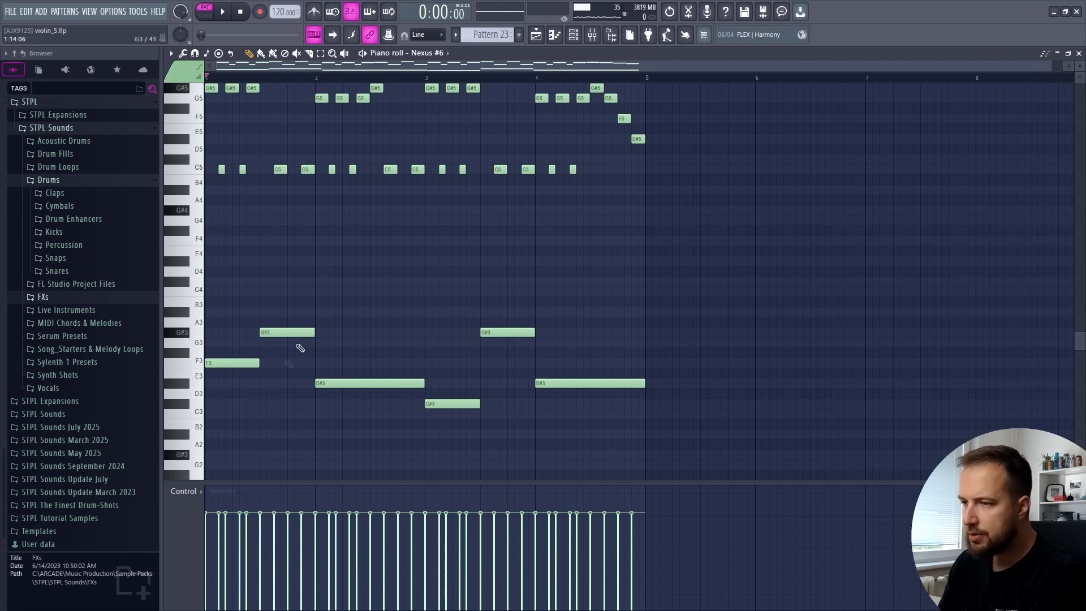
Duplicate all melody and bass notes of bars 1 to 4 into bars 5 to 8
left_click_drag(782, 116, 201, 500)
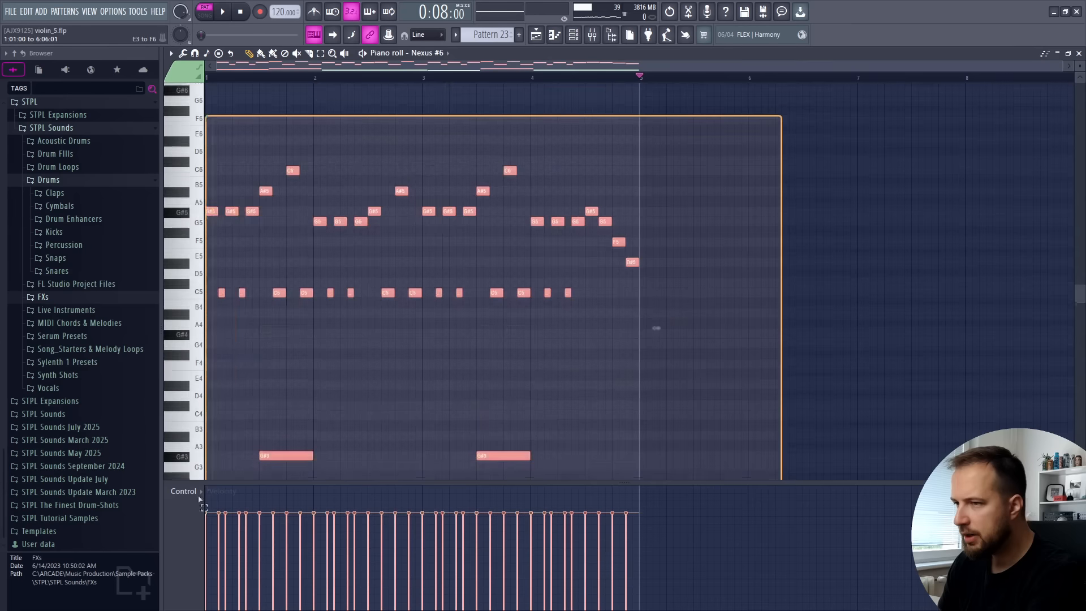
scroll(759, 311, "up", 7)
key("ctrl+b")
left_click(758, 314, "ctrl")
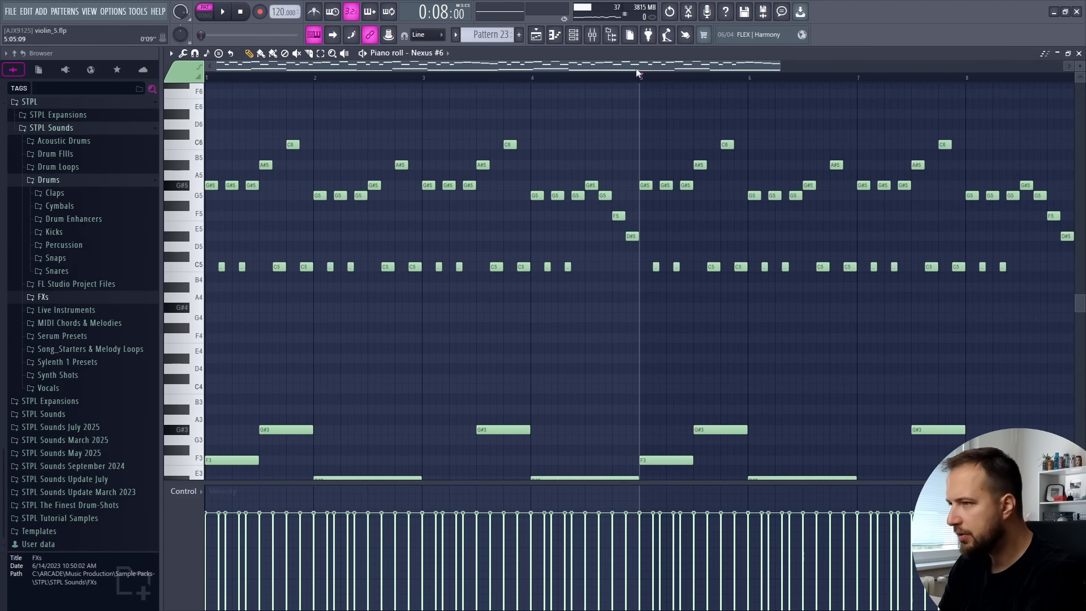
Vary the melody in bars 6 to 8 with higher D#6 and G#6 notes, raise the four-note ending an octave, and play it back
left_click_drag(636, 68, 748, 70)
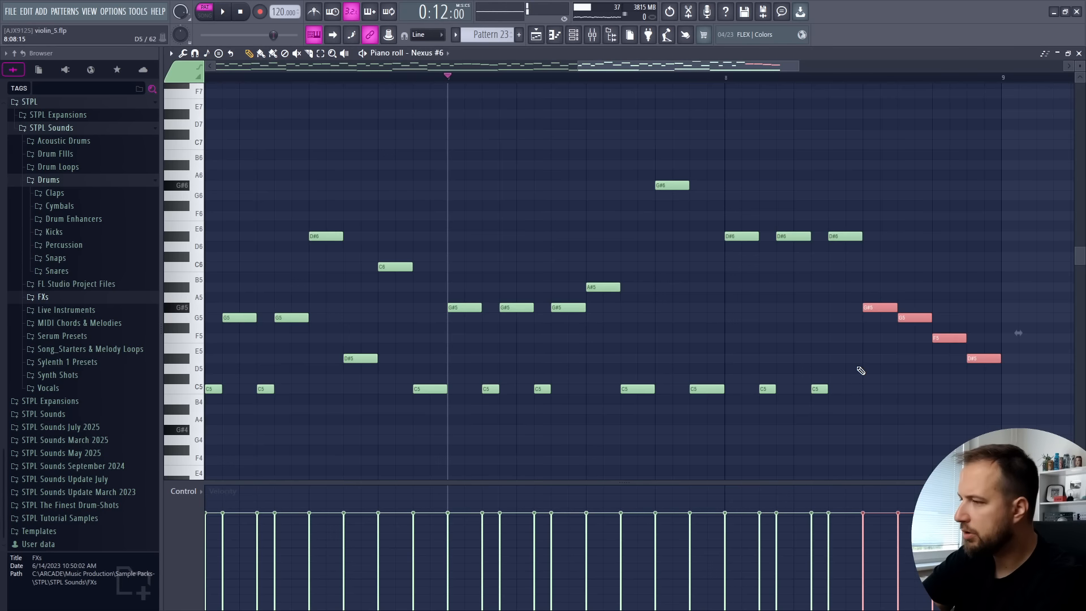
key("ctrl+Up")
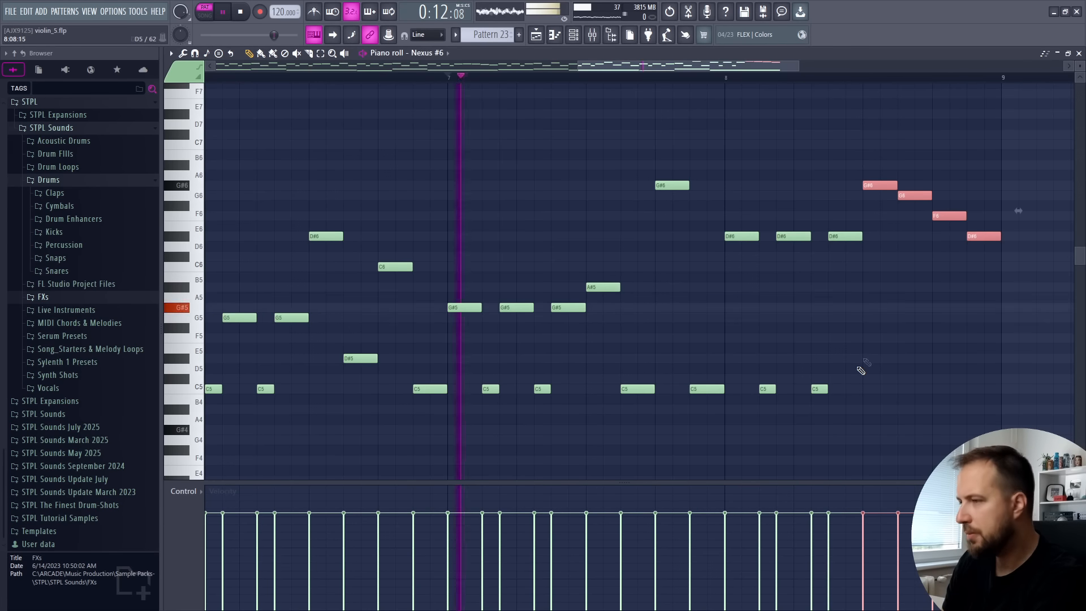
left_click(818, 163, "ctrl")
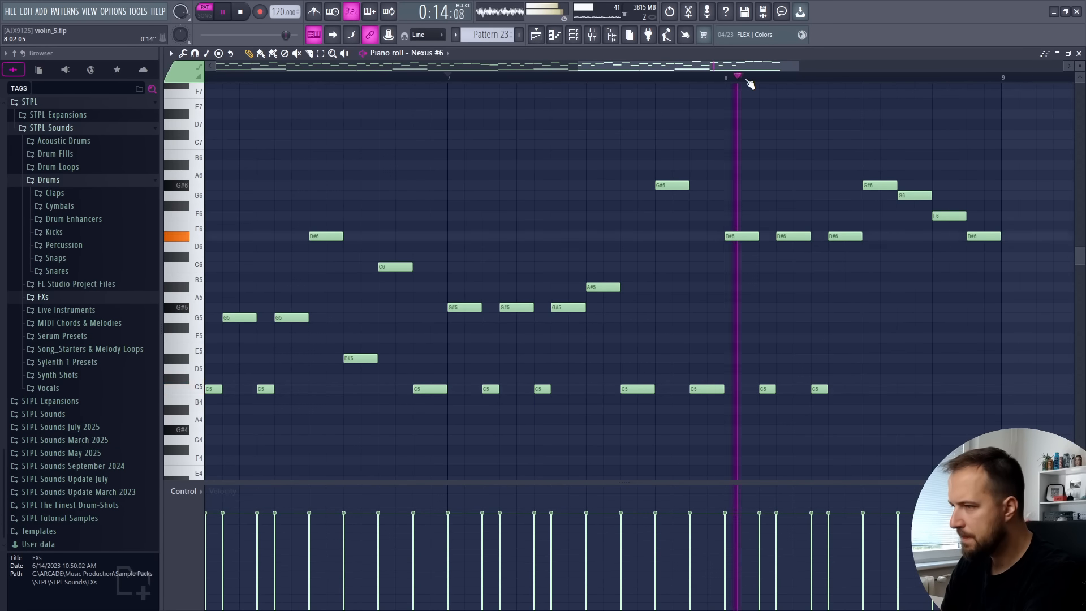
scroll(750, 84, "down", 2)
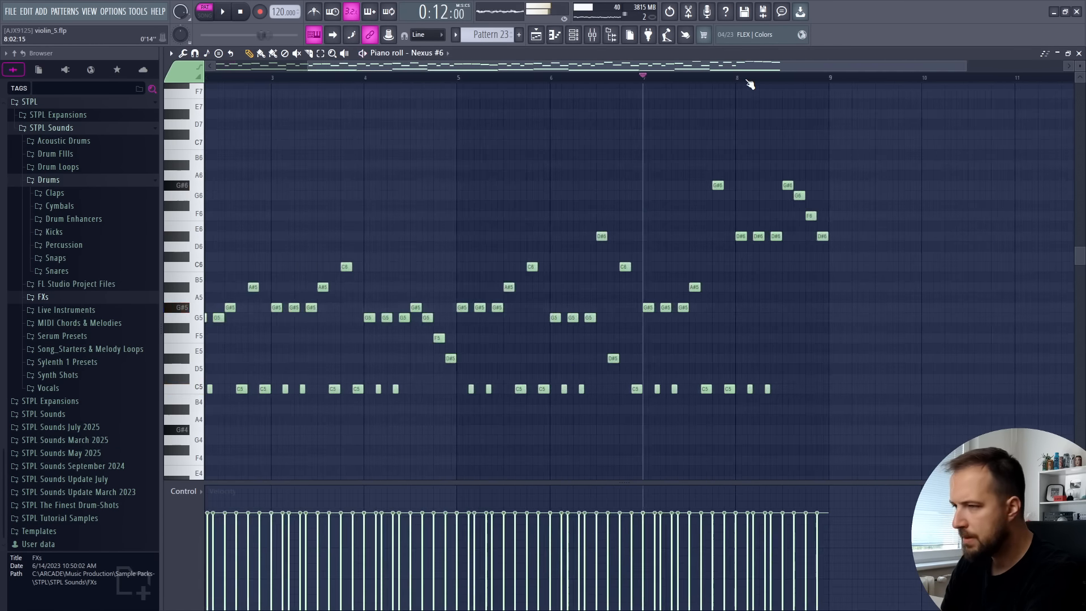
scroll(404, 263, "down", 5)
key("space")
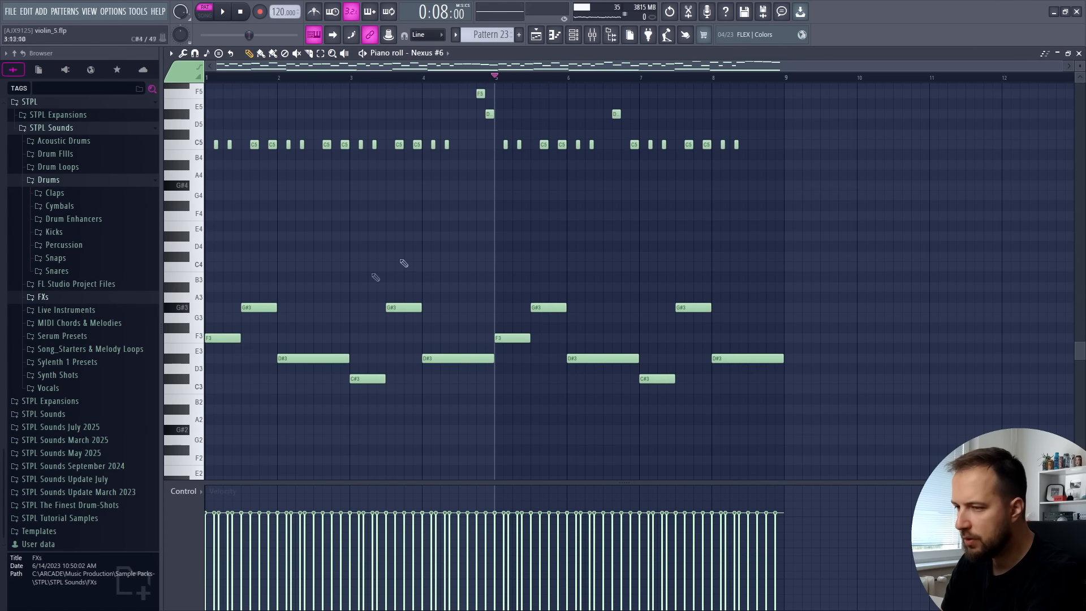
Shorten the D#3 bass note in bar 6 to half a bar and add a half-bar C4 note after it
key("space")
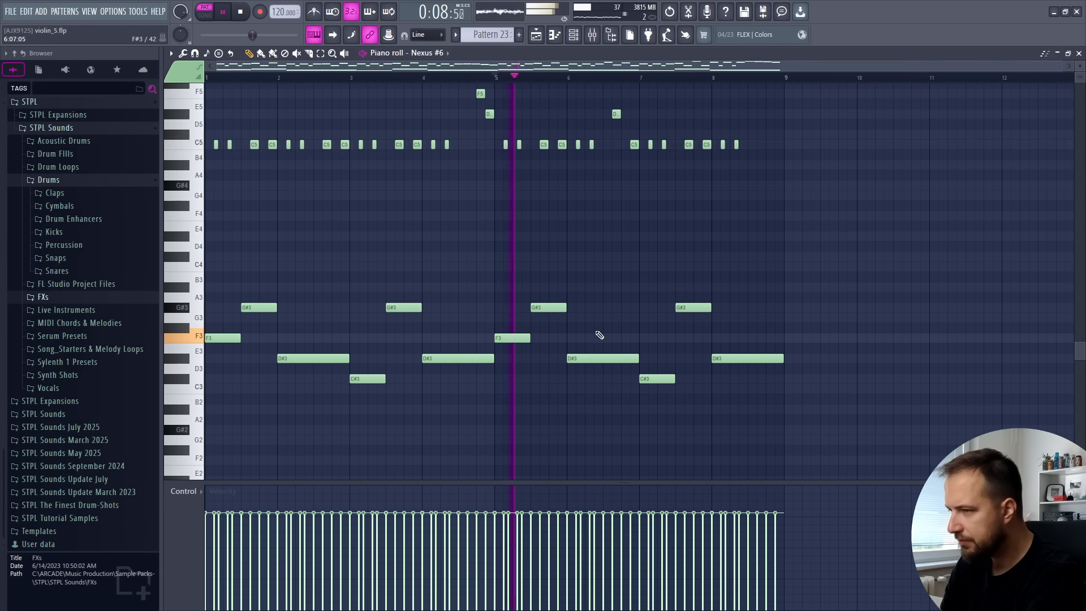
left_click_drag(637, 358, 606, 358)
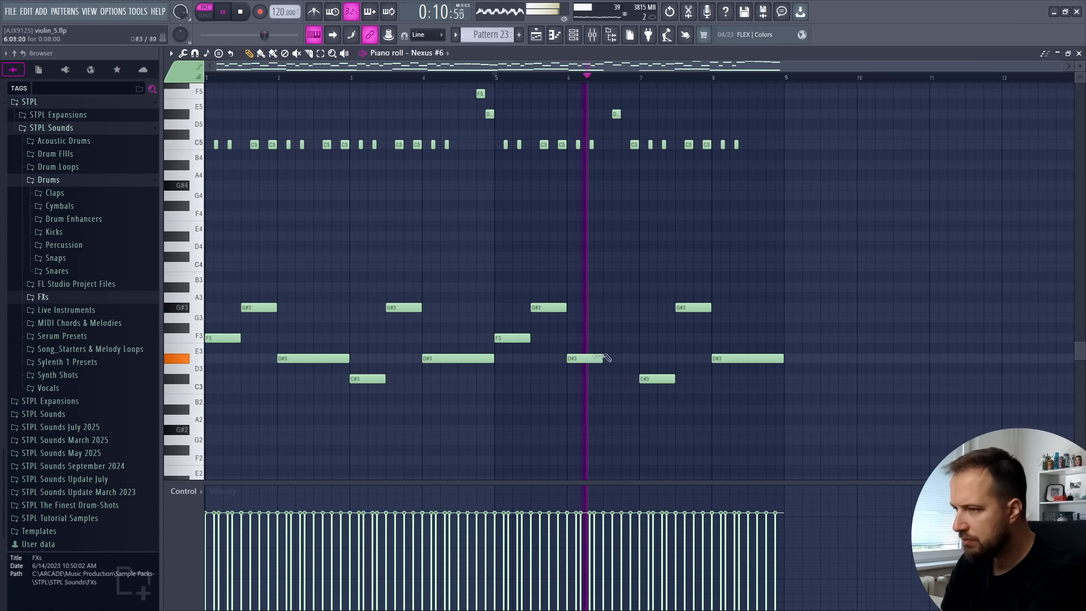
key("space")
left_click(600, 268)
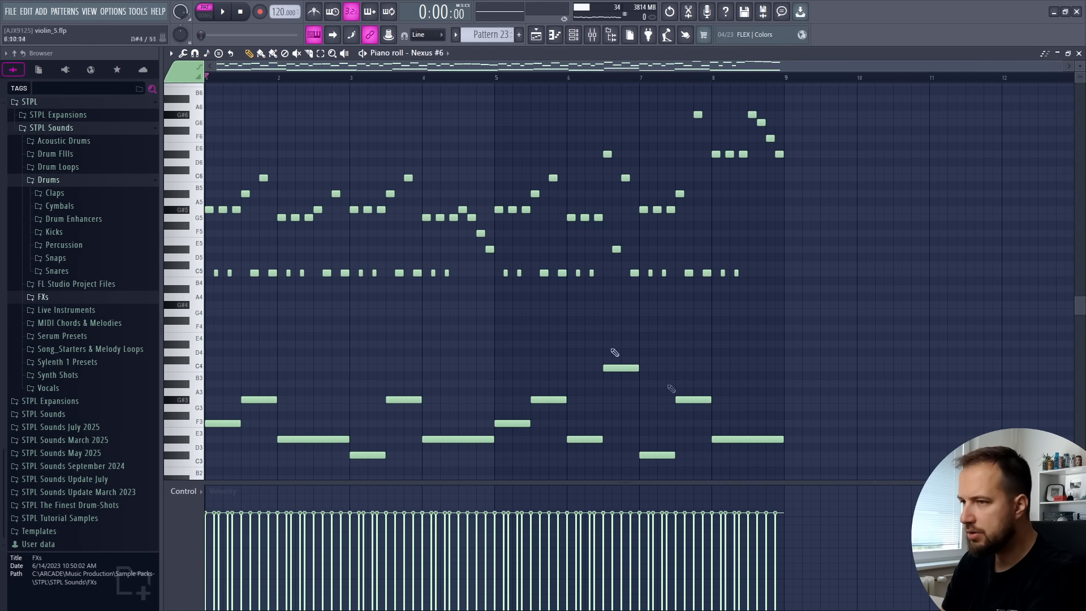
key("space")
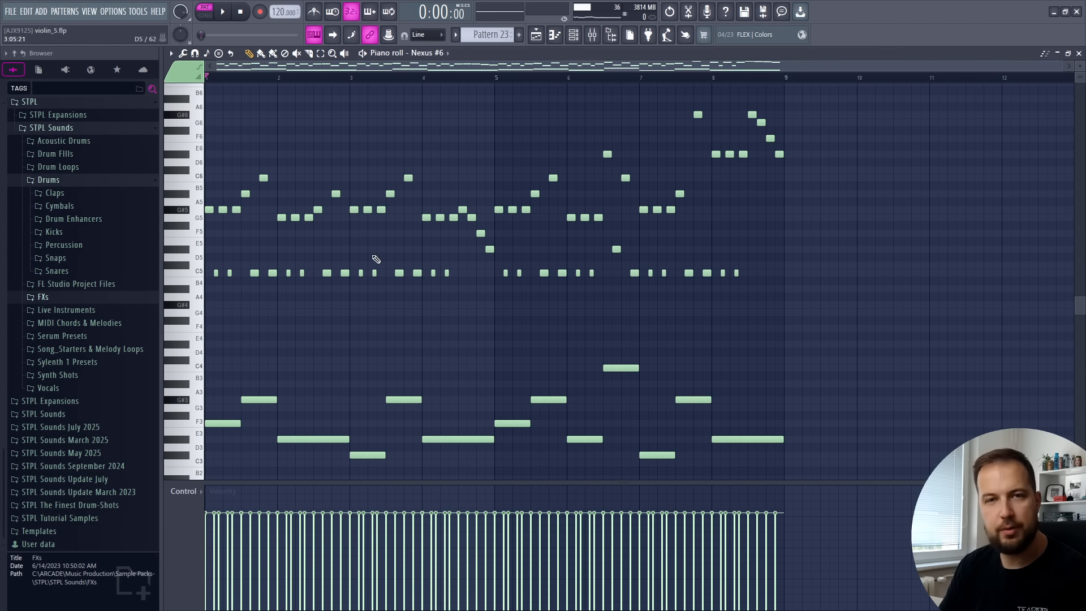
Replace the long F3 and G#3 bass notes in bar 1 with three two-step notes each, and play the rhythm back
scroll(376, 259, "down", 2)
left_click_drag(239, 375, 207, 377)
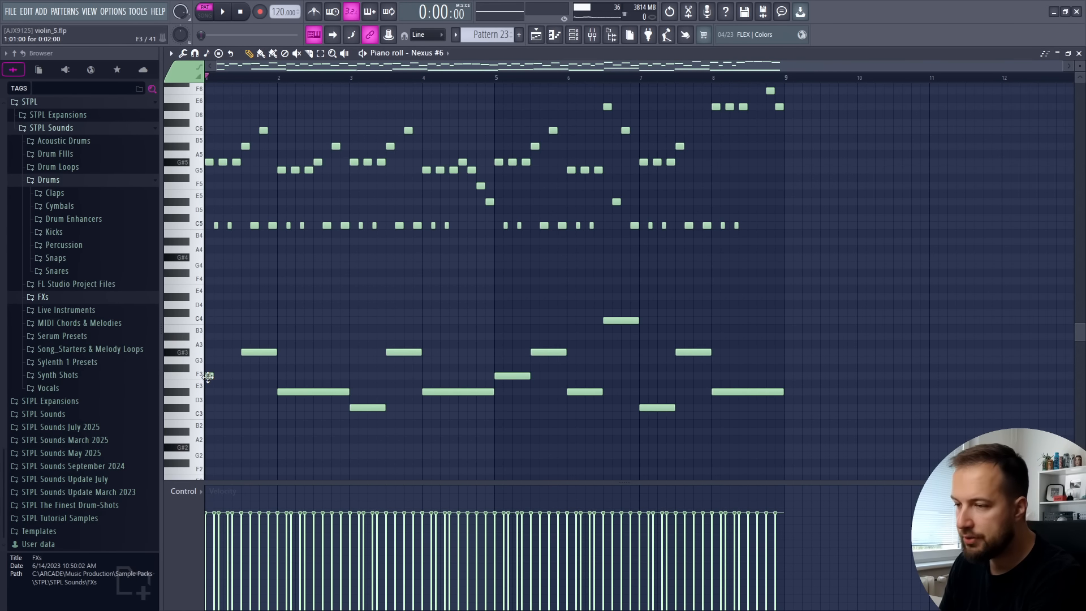
left_click(208, 376)
key("space")
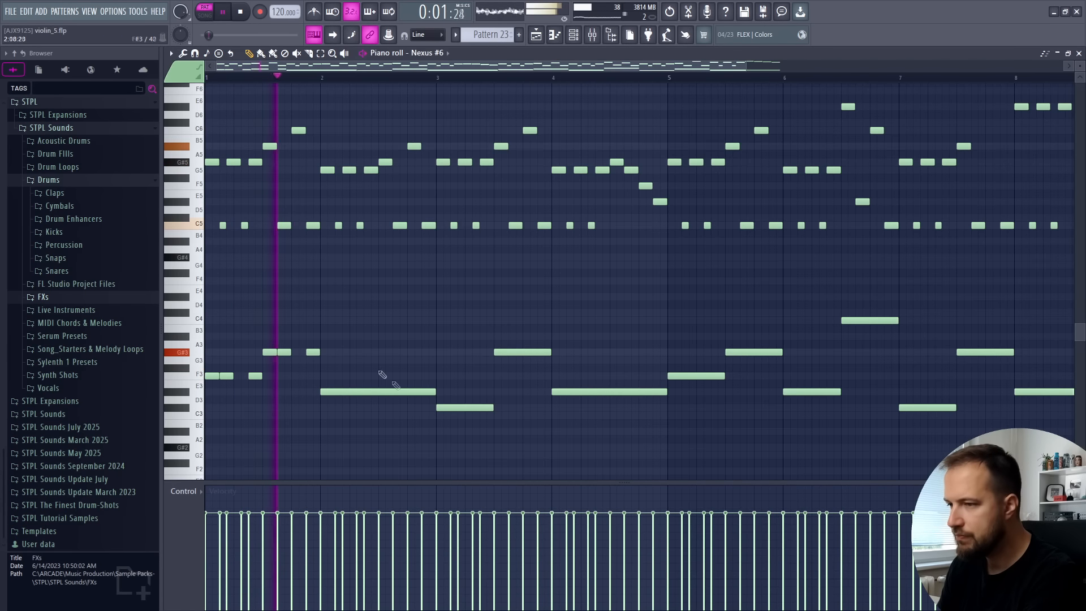
key("space")
key("space")
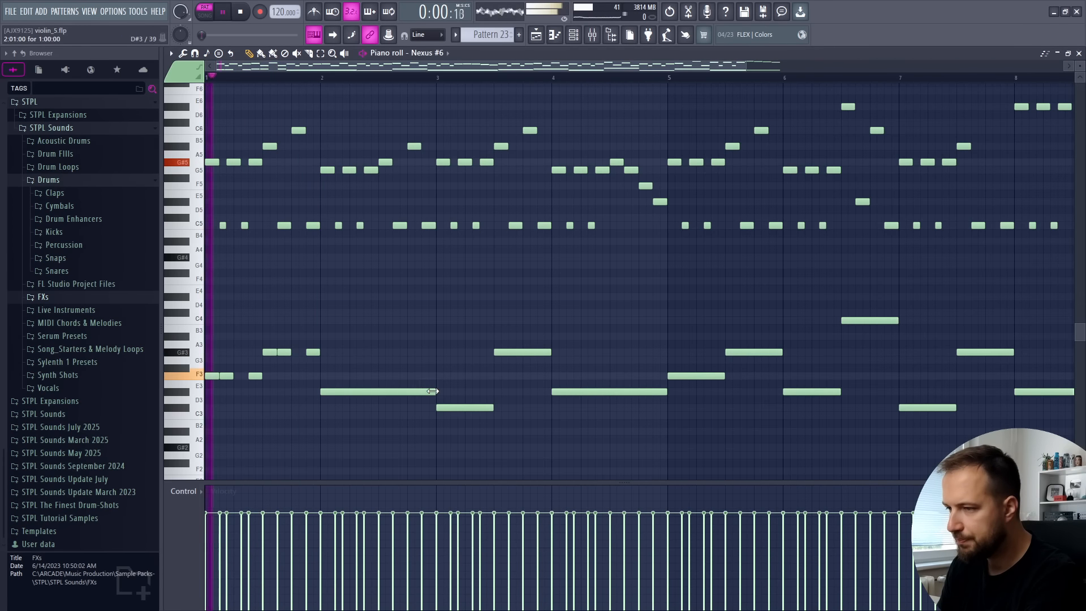
Replace the long D#3 bass note in bar 2 with three two-step notes and duplicate that group into the bar's second half
right_click(326, 392)
left_click(326, 392)
left_click(342, 392)
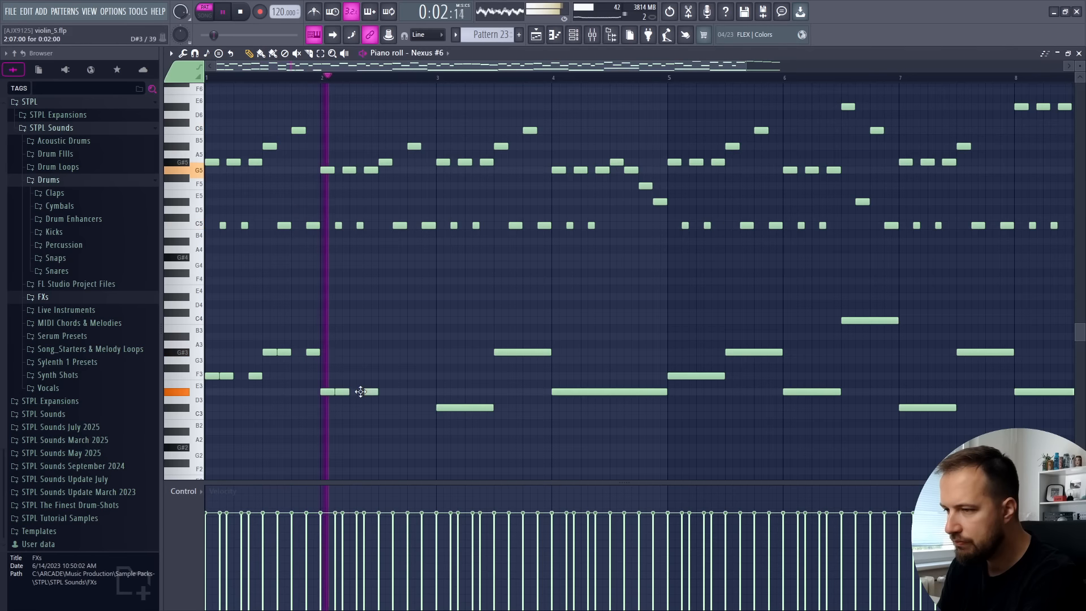
left_click(370, 391)
left_click_drag(383, 387, 330, 404)
key("space")
key("ctrl+b")
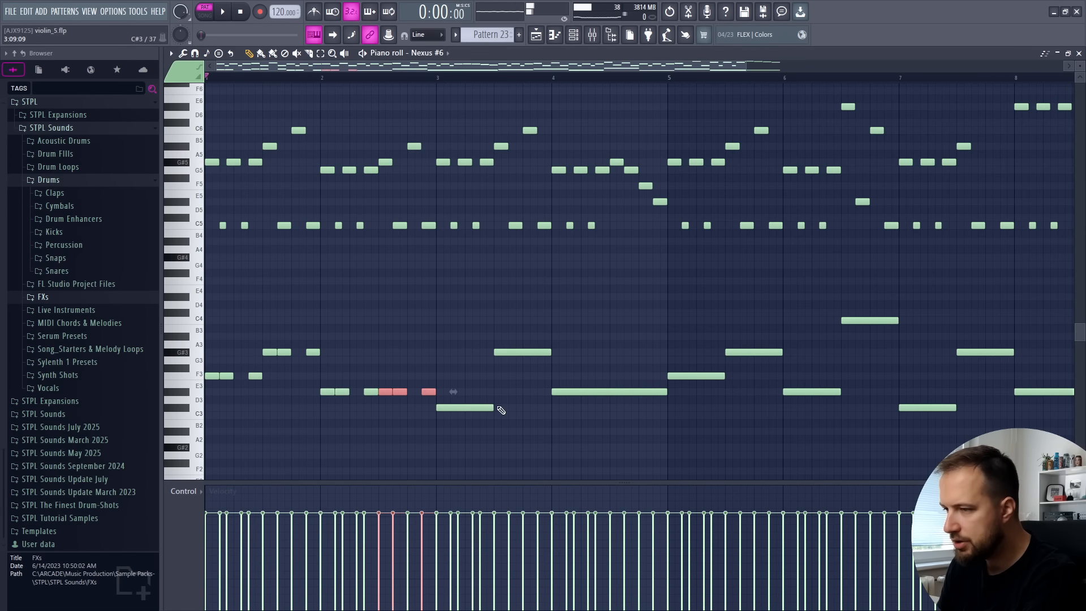
Convert the long bass notes in bars 3 to 8 to the same short-note rhythm and play the pattern back
left_click_drag(492, 407, 450, 407)
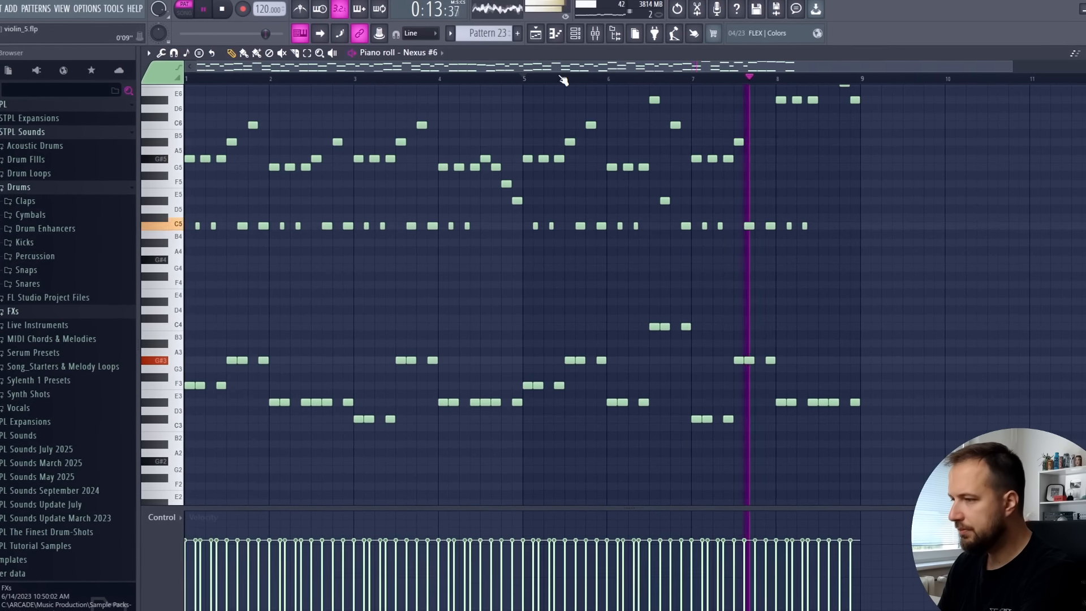
scroll(564, 81, "down", 1)
scroll(472, 193, "up", 2)
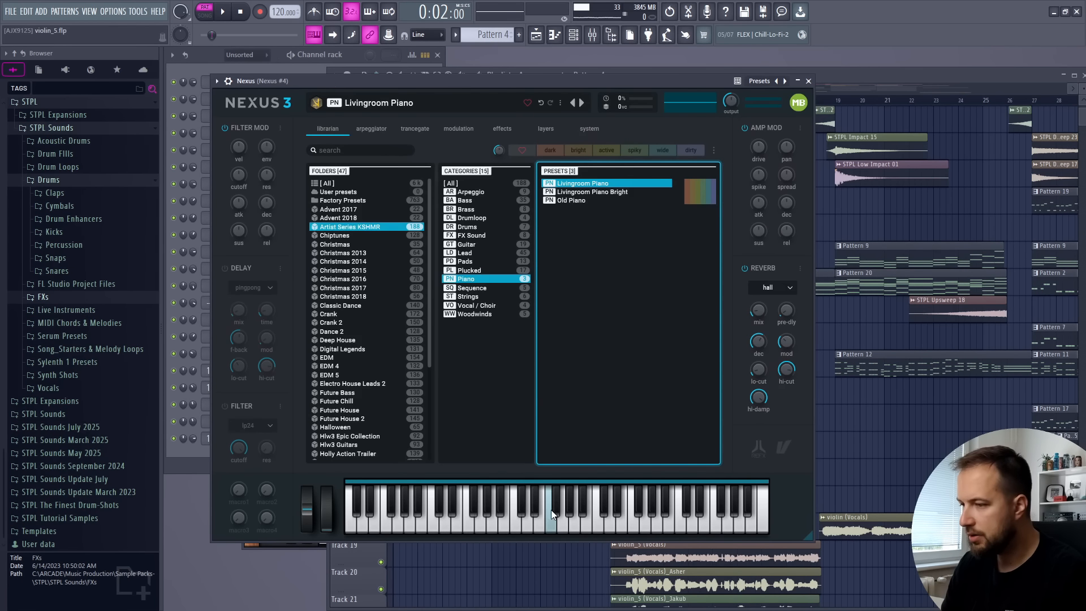
Audition the Livingroom Piano preset in Nexus and play back Nexus patterns 4 and 2
left_click(589, 518)
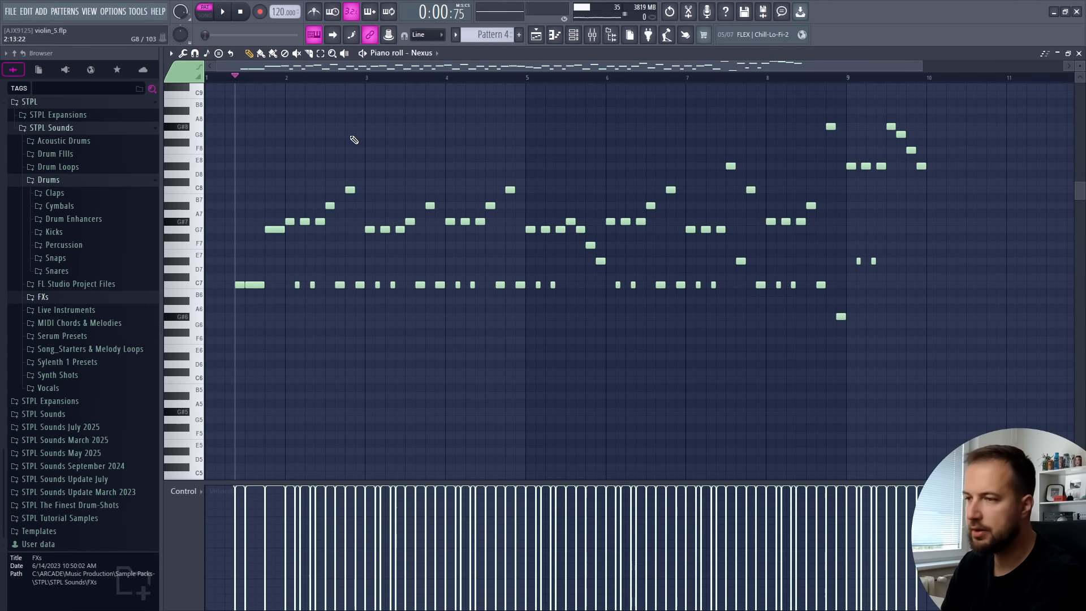
key("space")
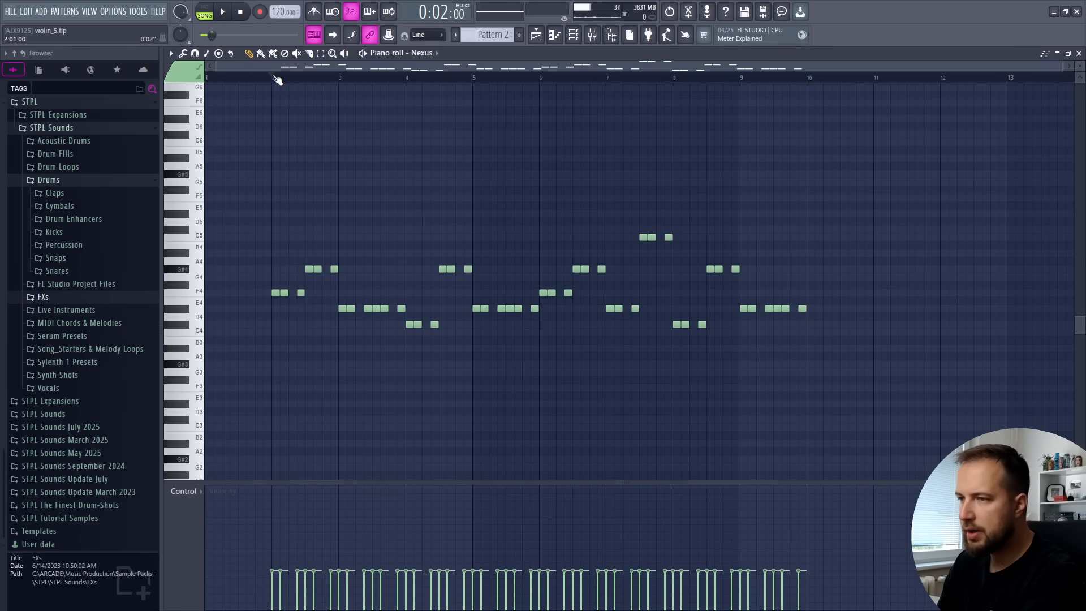
key("space")
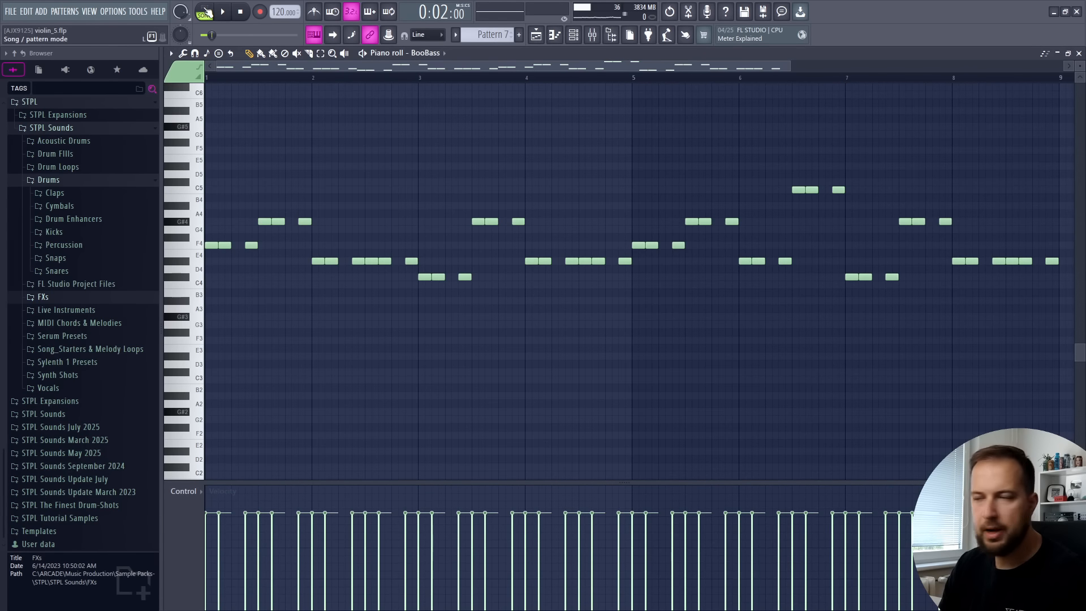
Play the BooBass pattern on its own in pattern mode, and the three-track arrangement in song mode
left_click(205, 13)
key("space")
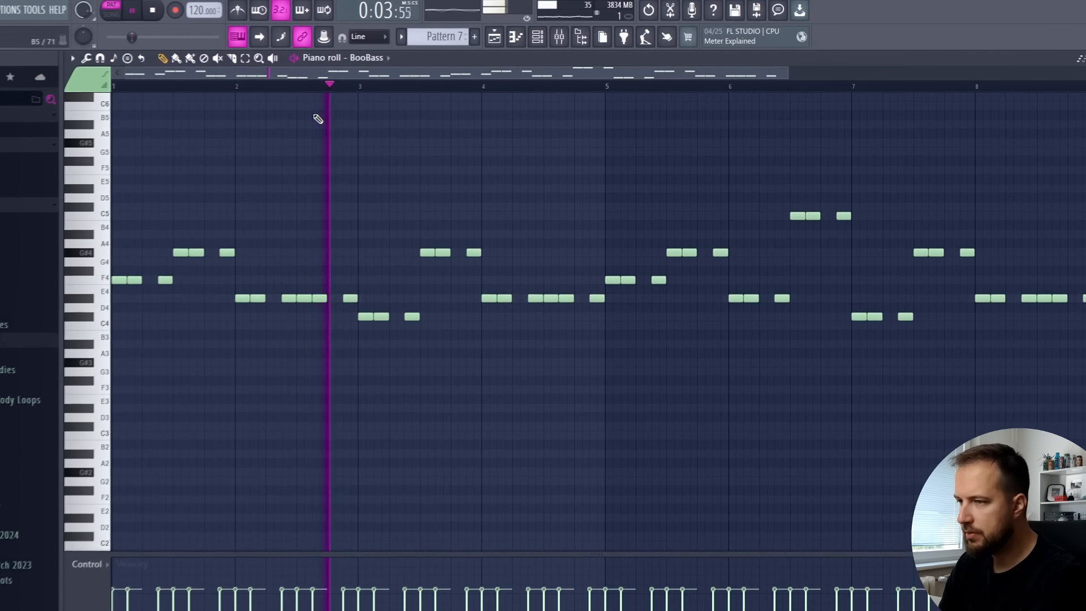
key("space")
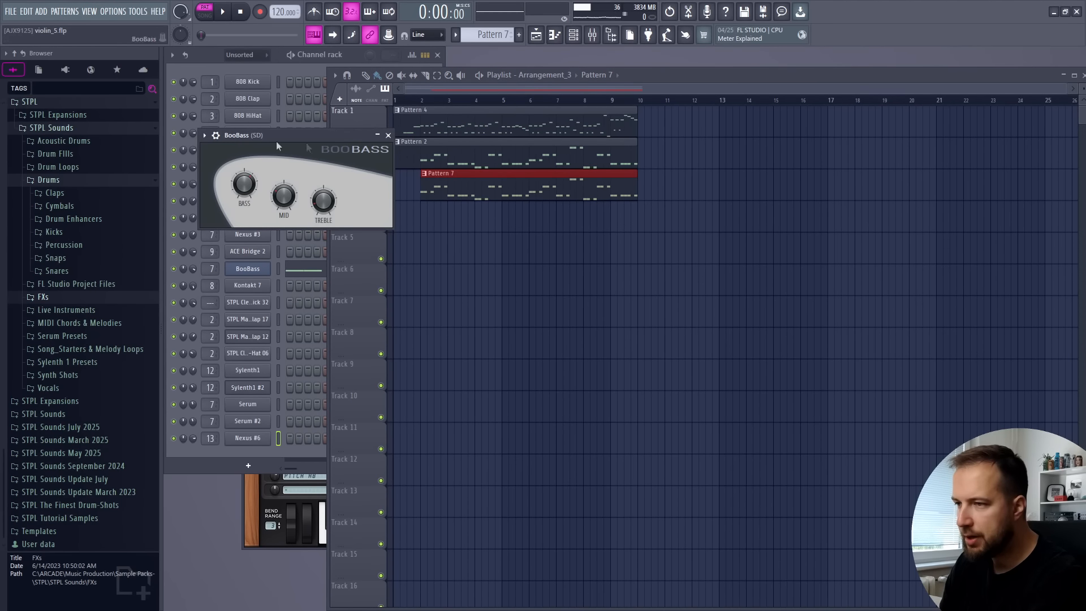
key("space")
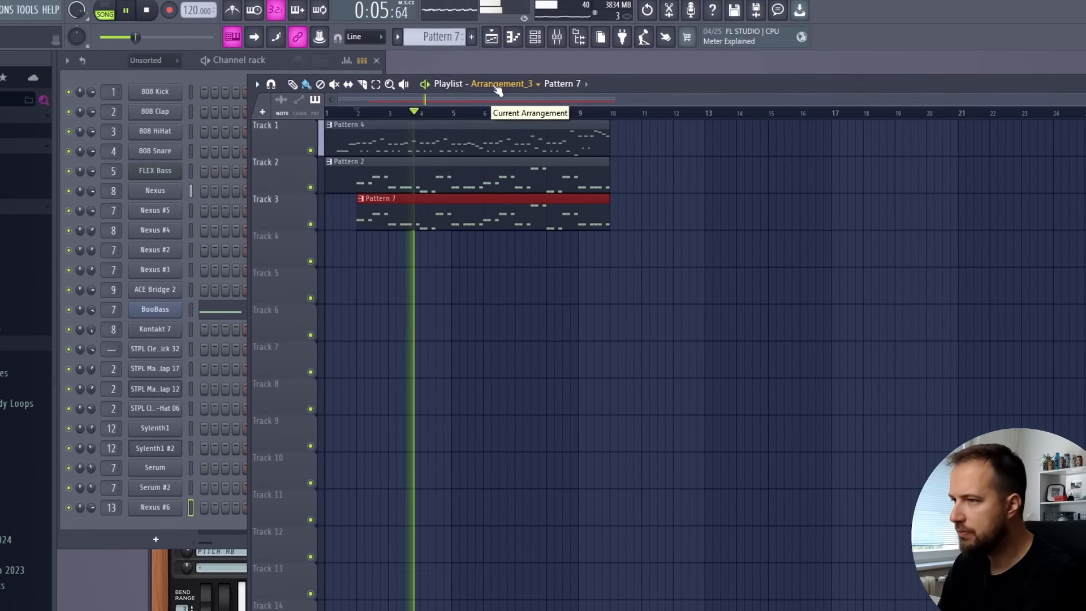
left_click(498, 85)
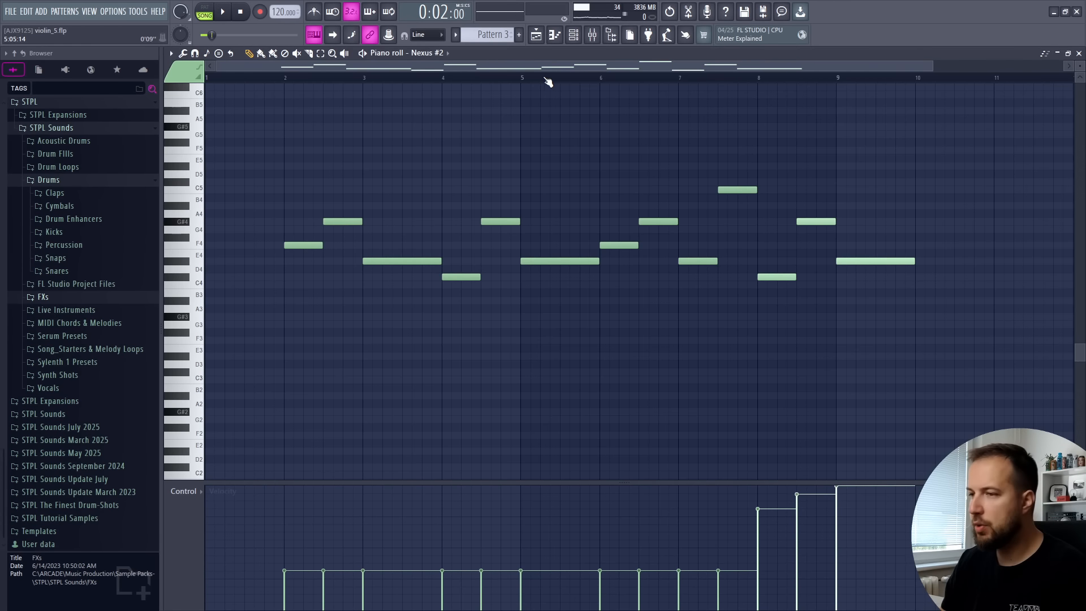
Play back the Nexus #2 melody in Pattern 3 and view the Nexus #4 chords of Pattern 14
key("space")
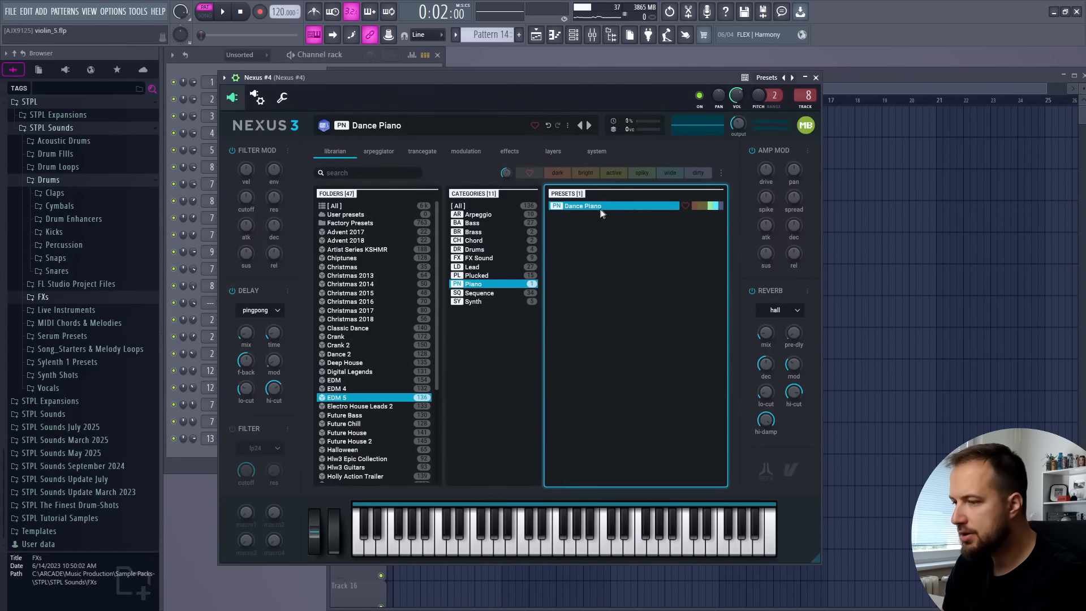
left_click(505, 534)
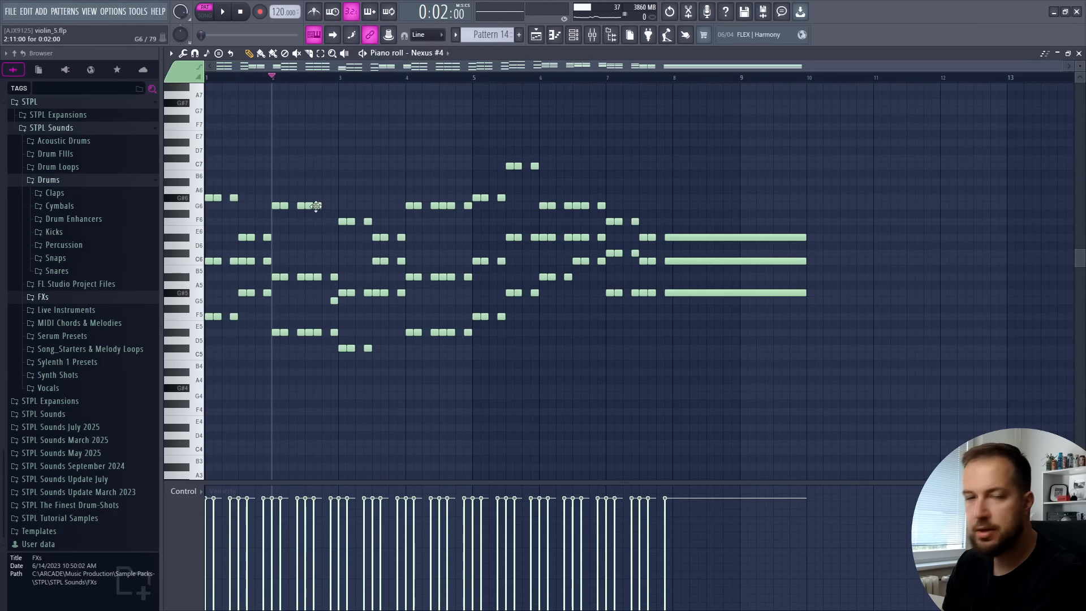
Delete the G#6 and C6 notes from the first chord group in bar 1 of Pattern 14, keeping only the F5 notes
scroll(307, 214, "down", 3)
scroll(286, 242, "up", 3, "ctrl")
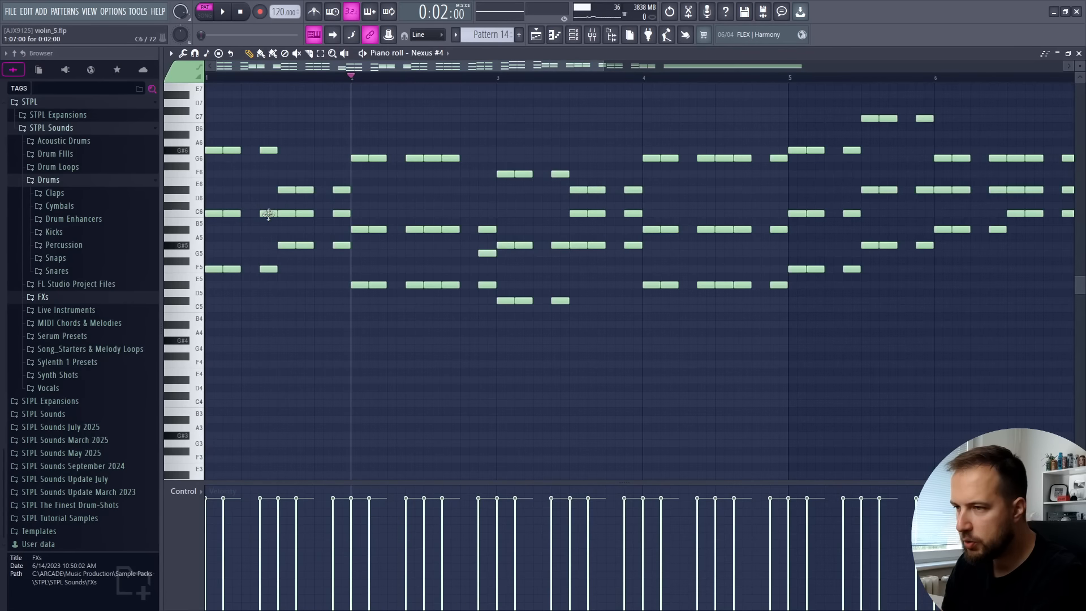
right_click(224, 150)
right_click(224, 213)
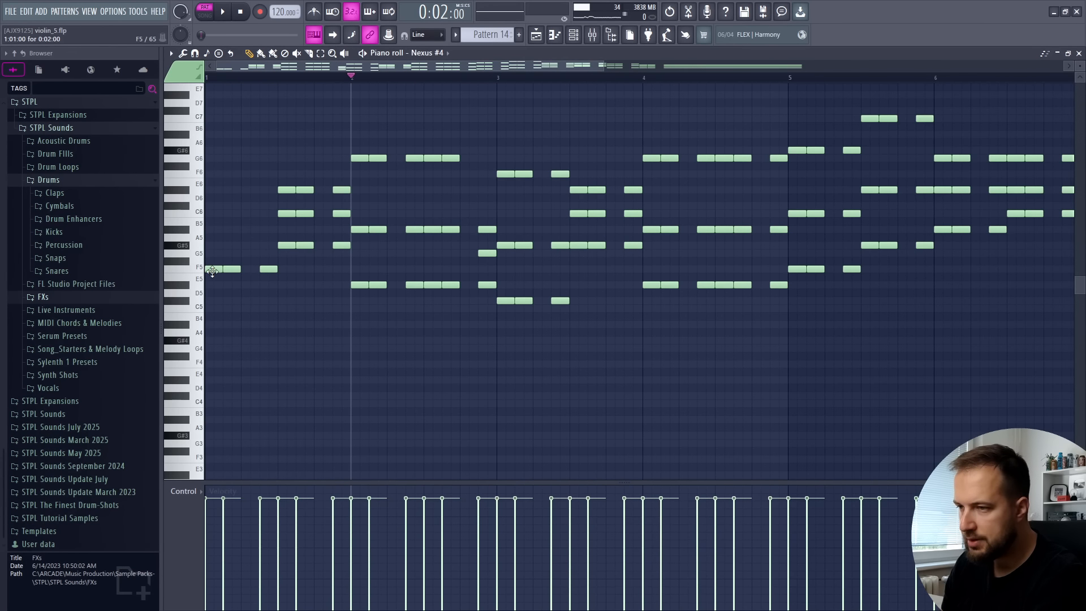
Add G#5 and C6 notes above the first F5 note in bar 1 to build a triad
left_click(212, 269)
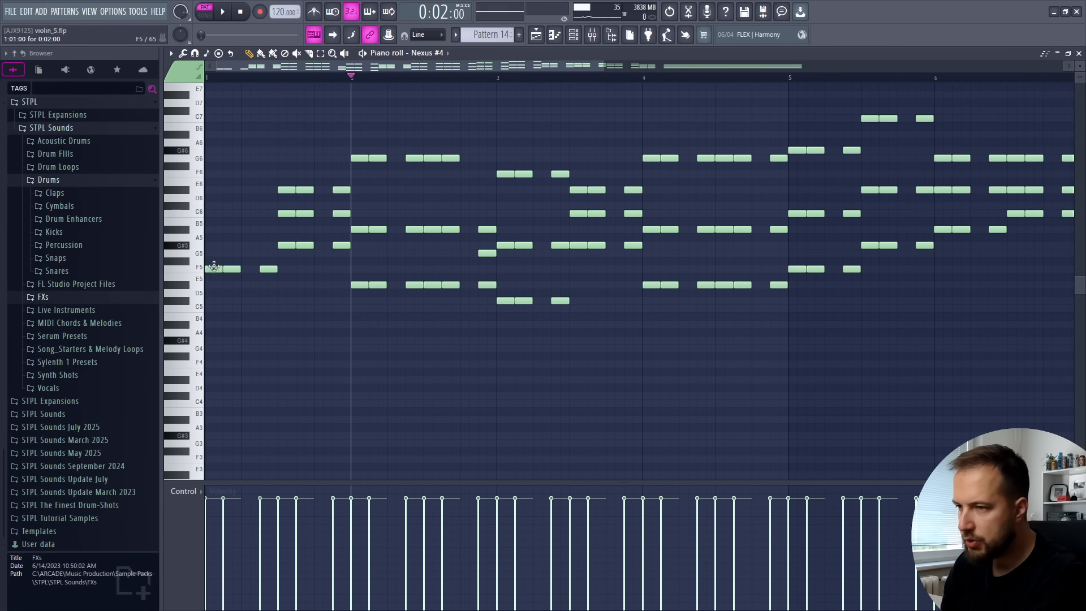
left_click(209, 245)
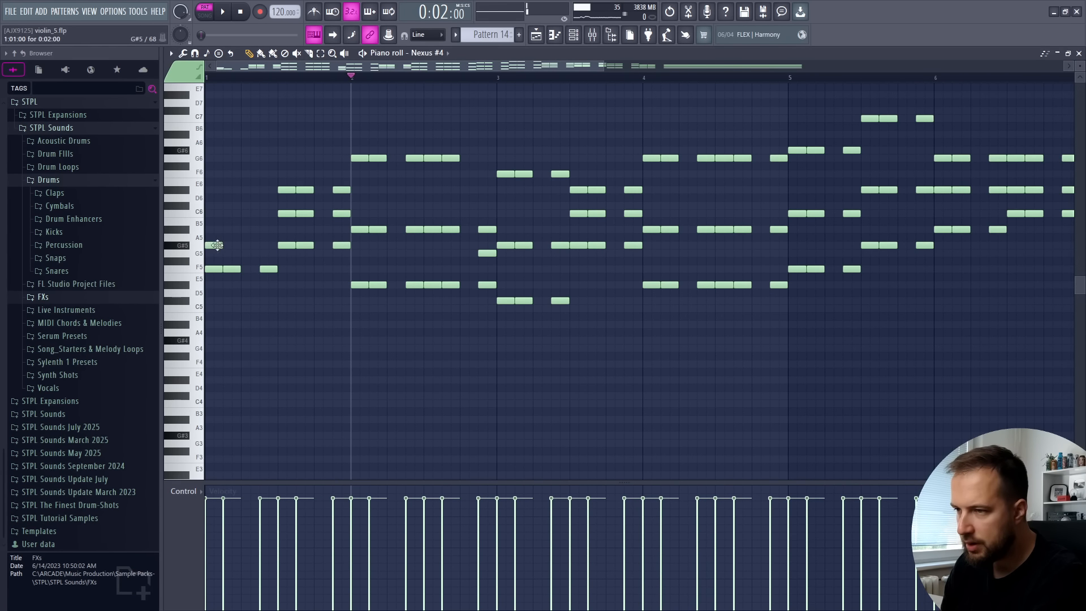
left_click(210, 213)
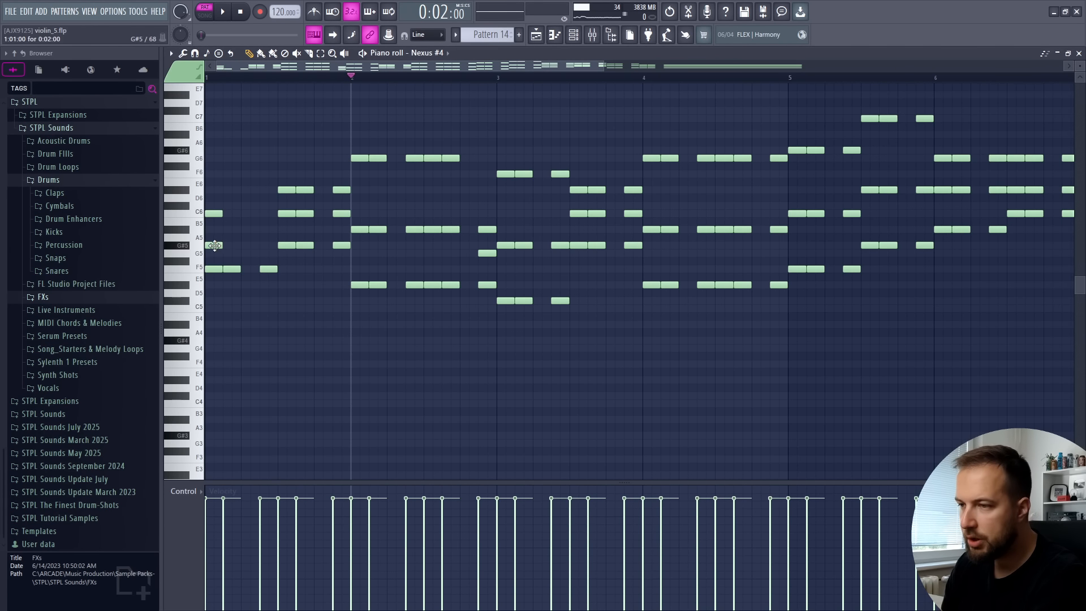
left_click_drag(215, 245, 219, 246)
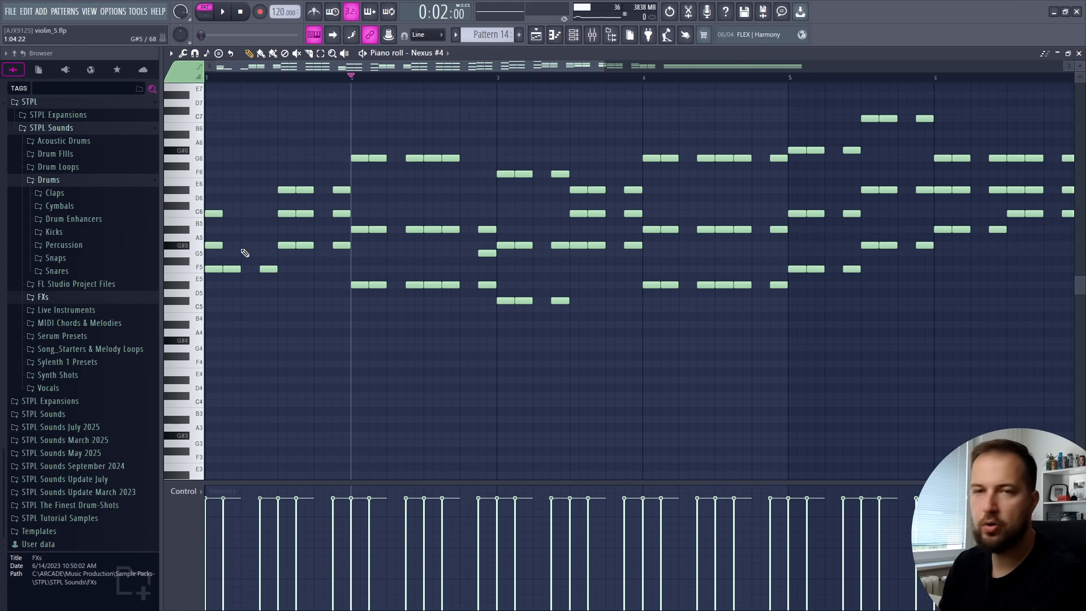
Try lowering the first C6 note of bar 1's second chord group to B5, and restore it to C6
scroll(245, 253, "up", 2)
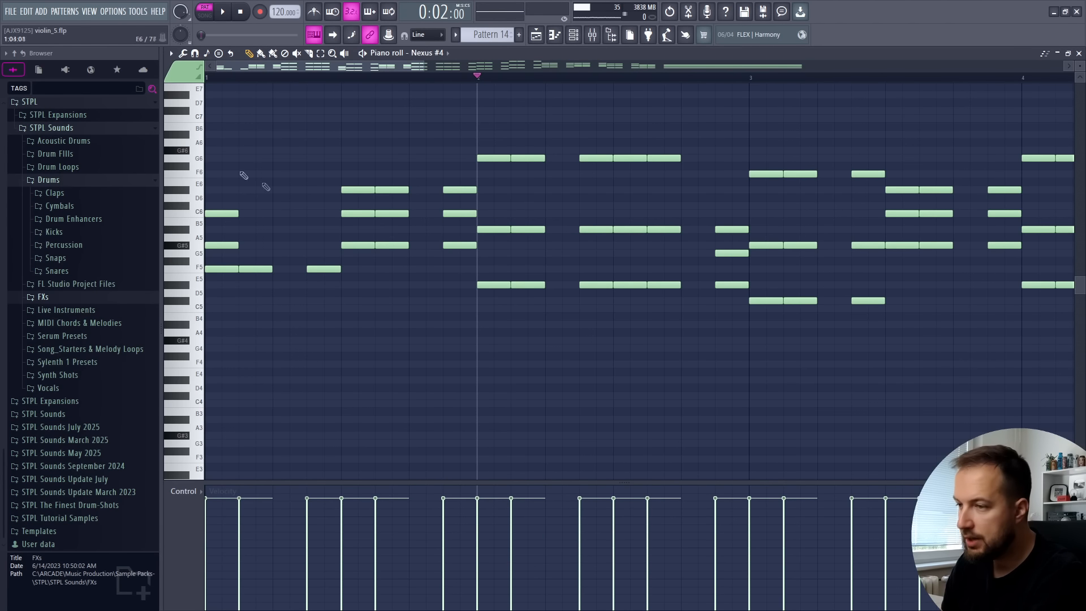
left_click(225, 246)
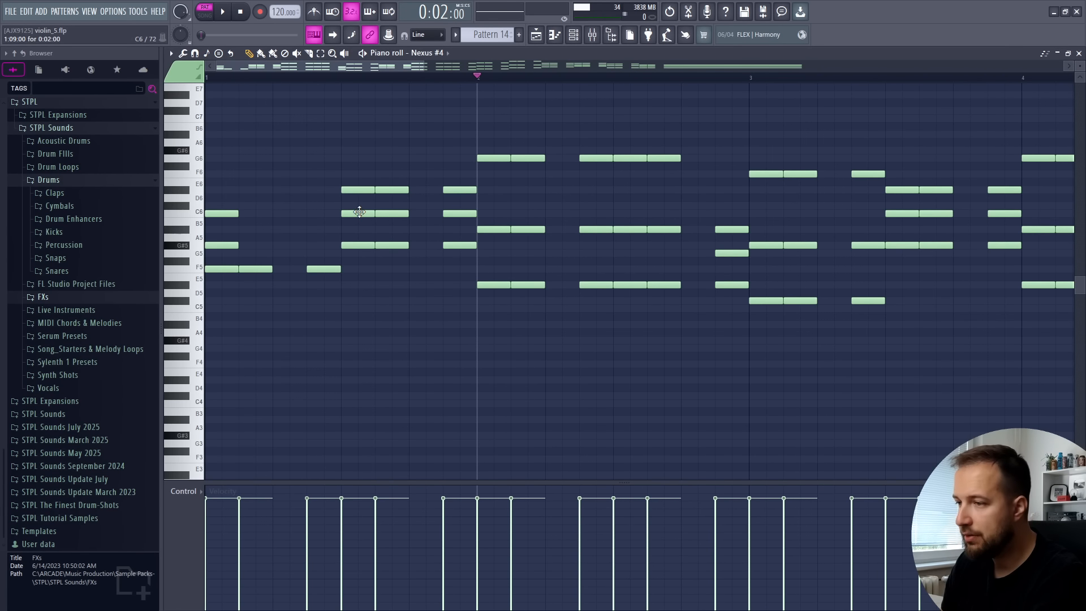
left_click_drag(359, 212, 356, 221)
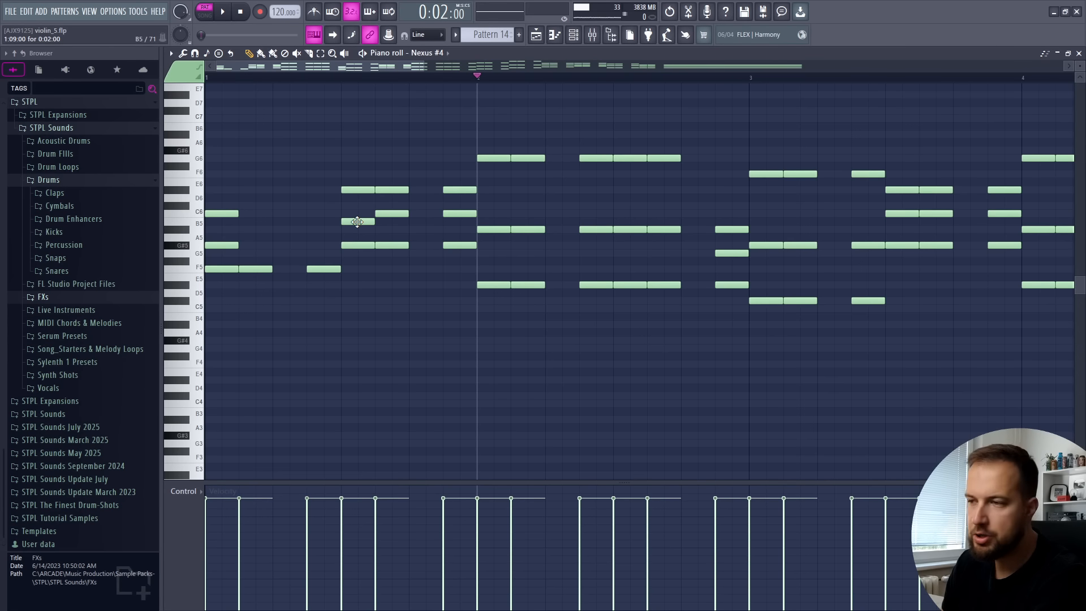
left_click_drag(357, 221, 357, 213)
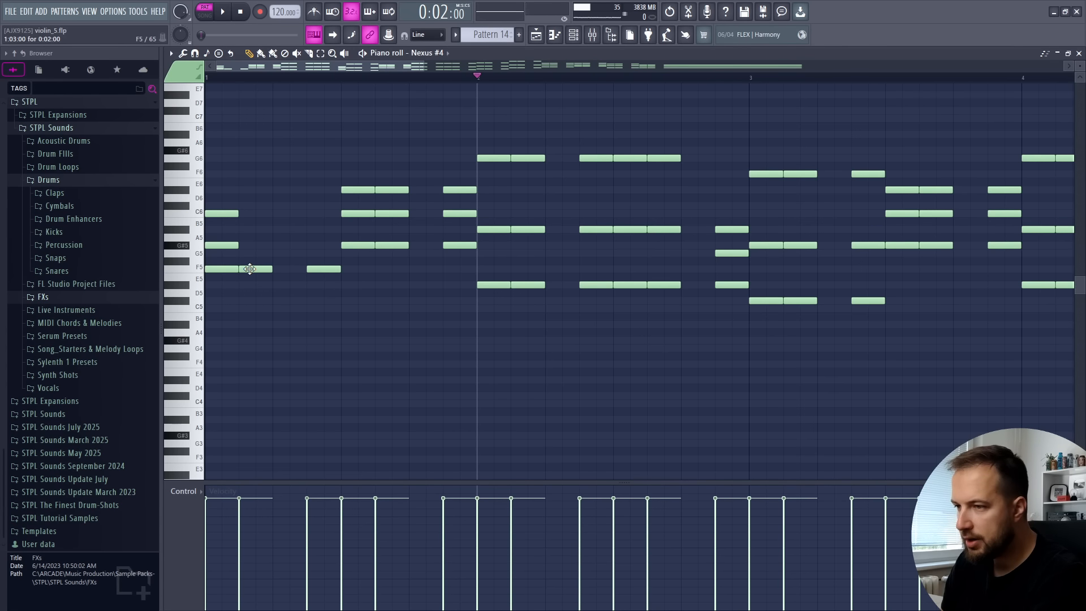
Add G#5 and C6 notes above the second and third F5 notes in bar 1
left_click(250, 245)
left_click(249, 214)
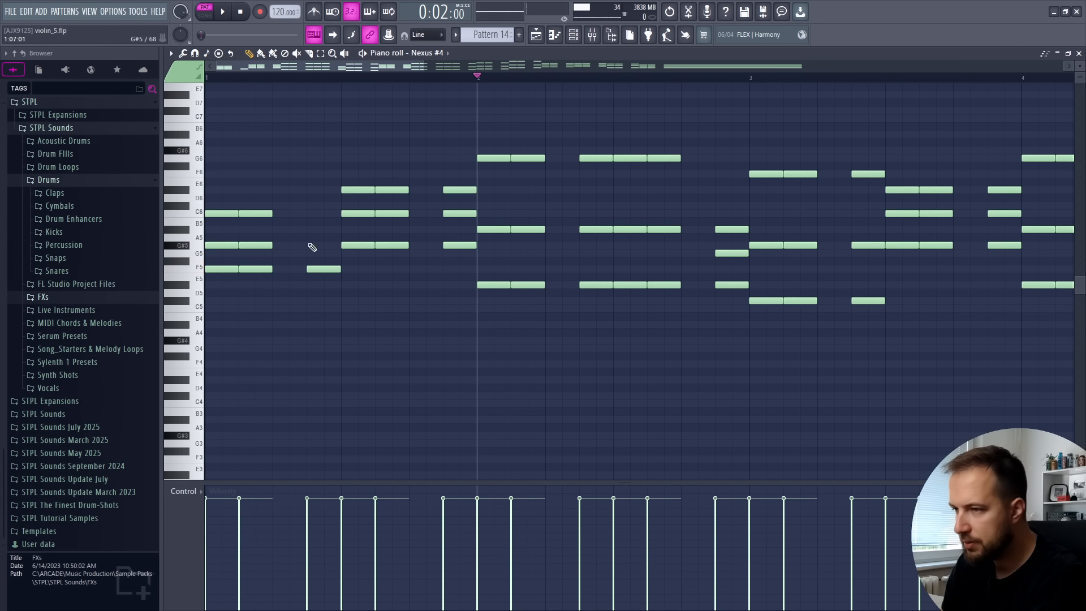
left_click(312, 245)
left_click(315, 214)
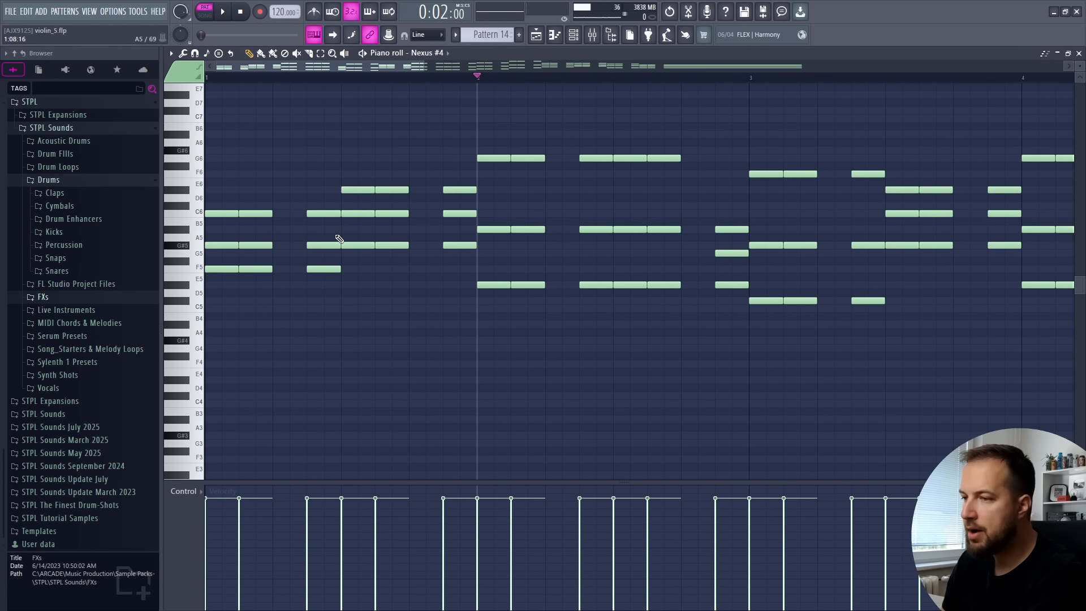
Transpose the three G#5 notes of bar 1's first chord group up one octave
left_click_drag(333, 229, 213, 255)
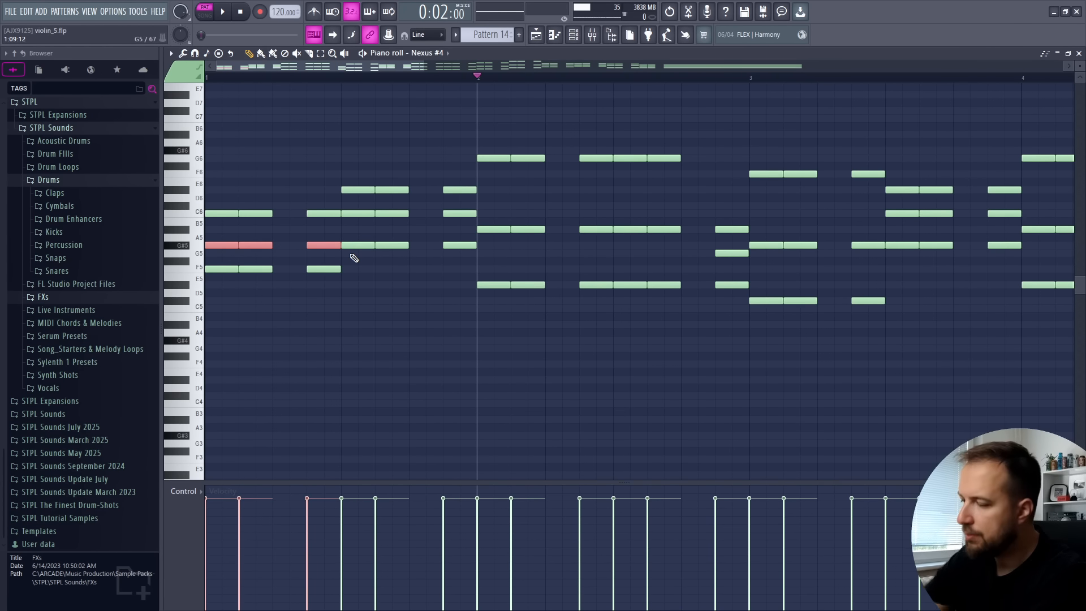
key("ctrl+Up")
left_click(270, 235)
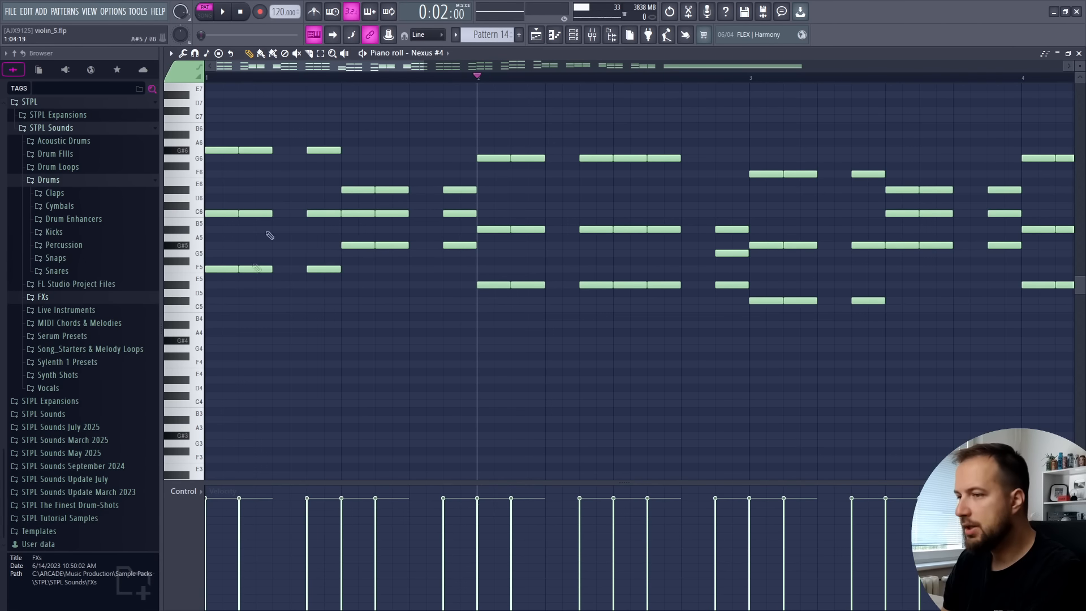
Review the Nexus #4 chords across the whole pattern and play the five-track arrangement in song mode
scroll(294, 110, "down", 3)
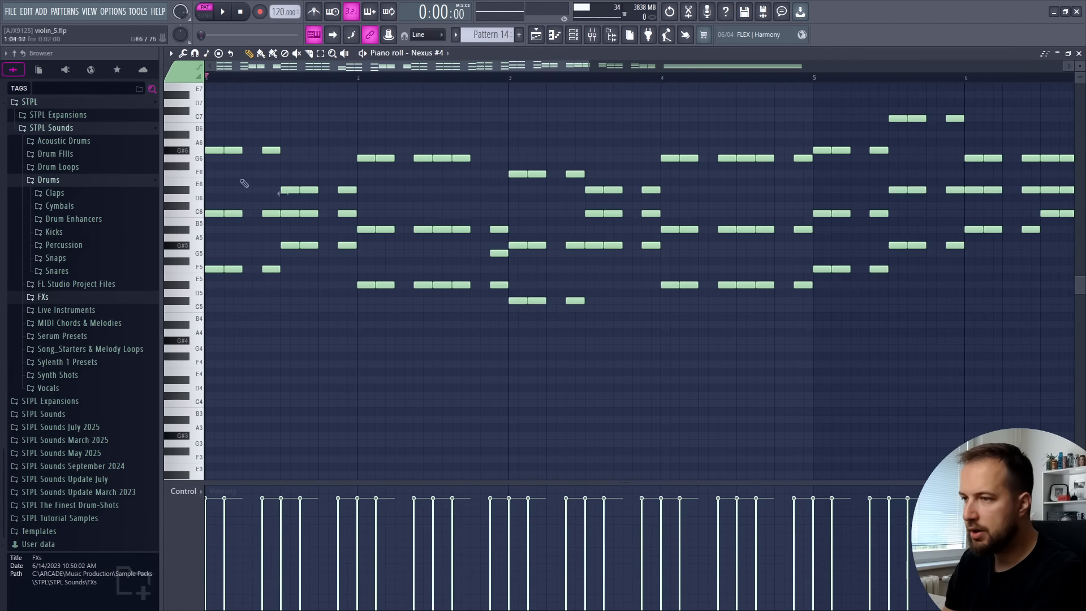
scroll(362, 225, "up", 2)
scroll(391, 170, "down", 2)
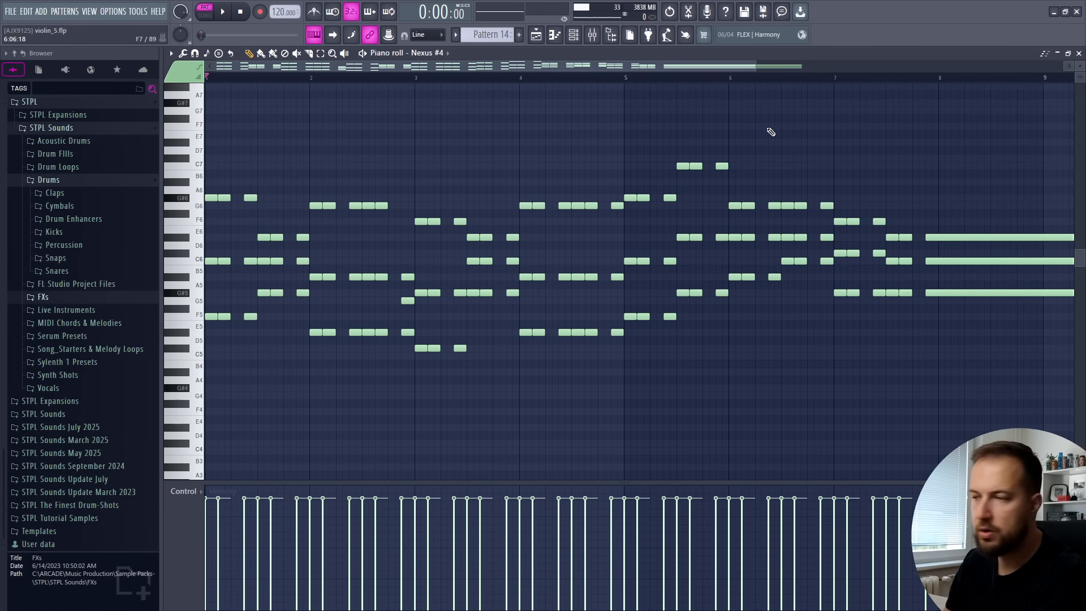
key("space")
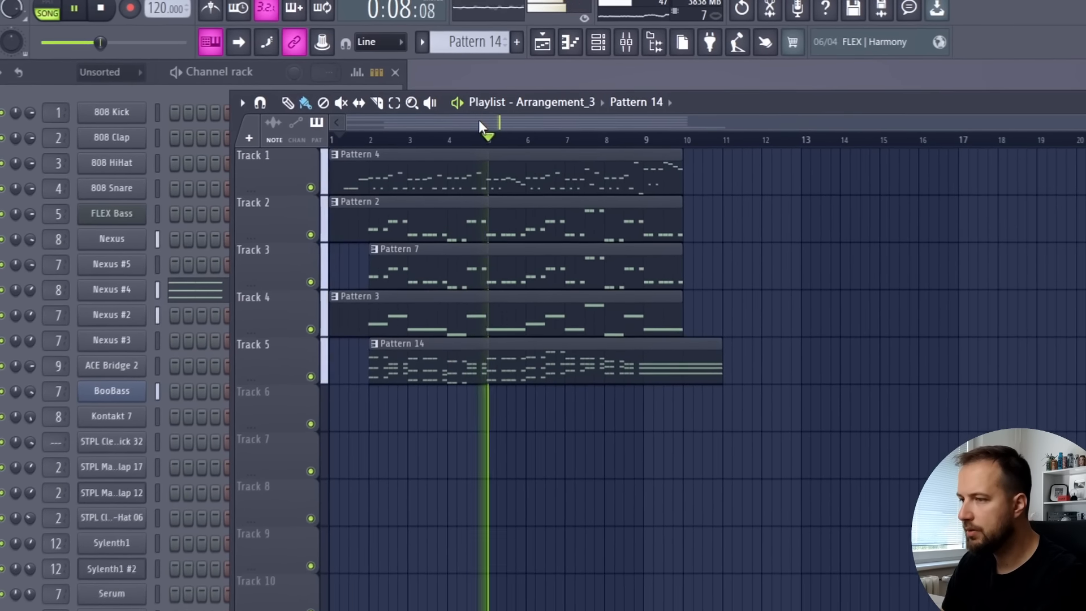
key("space")
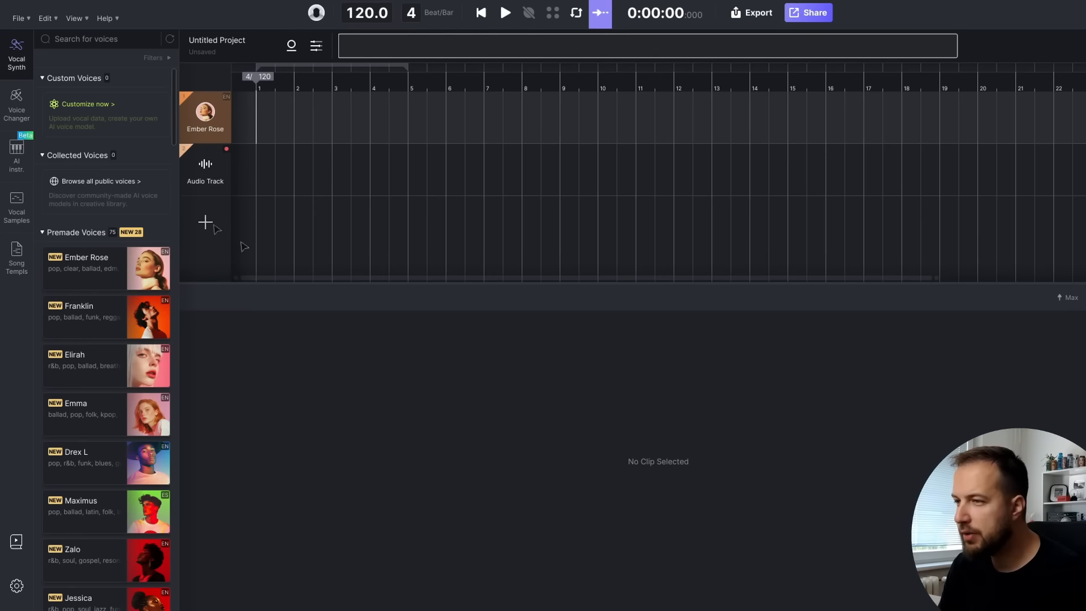
In ACE Studio, load the first violin from the AI instruments onto the first track and create a four-bar clip
left_click(17, 153)
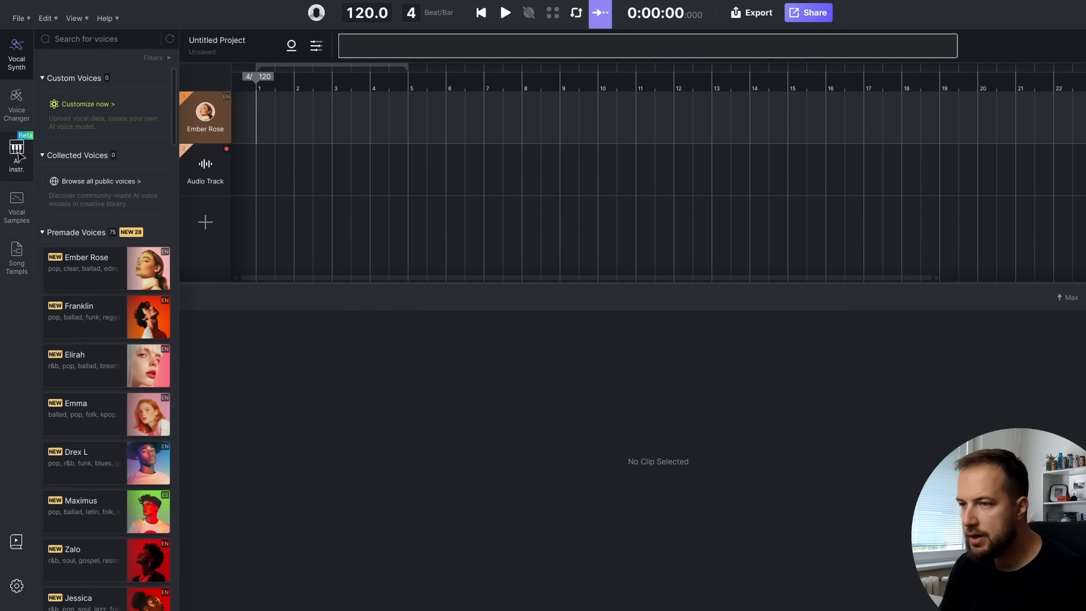
left_click_drag(74, 103, 212, 122)
double_click(510, 118)
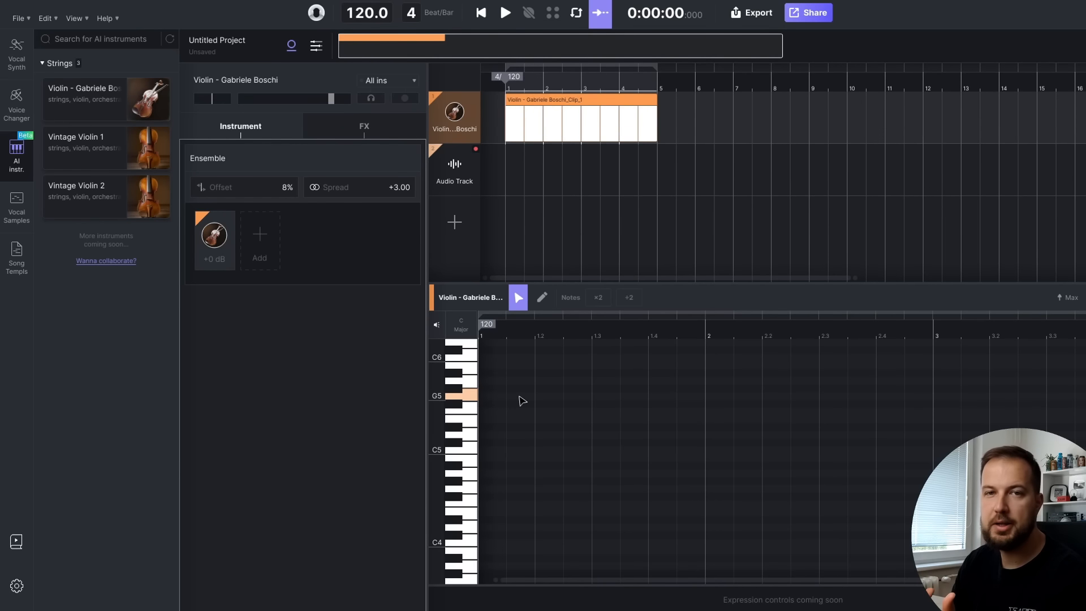
Enter one-beat violin notes C5, B4, C5 and E4 in bar 1, followed by a G4 note filling bar 2
left_click(474, 452)
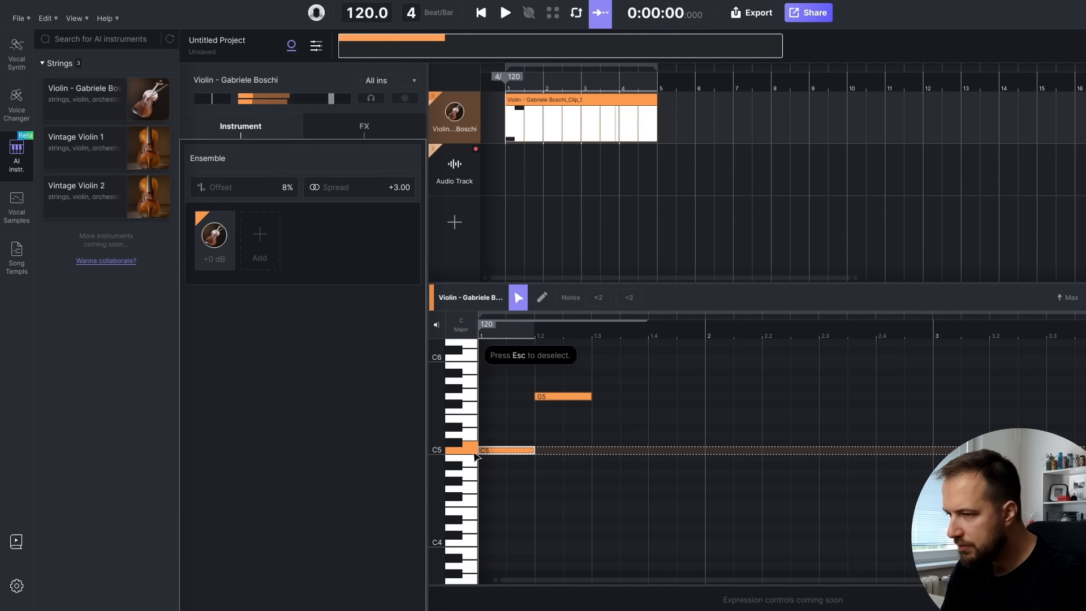
left_click(475, 459)
left_click_drag(570, 398, 625, 451)
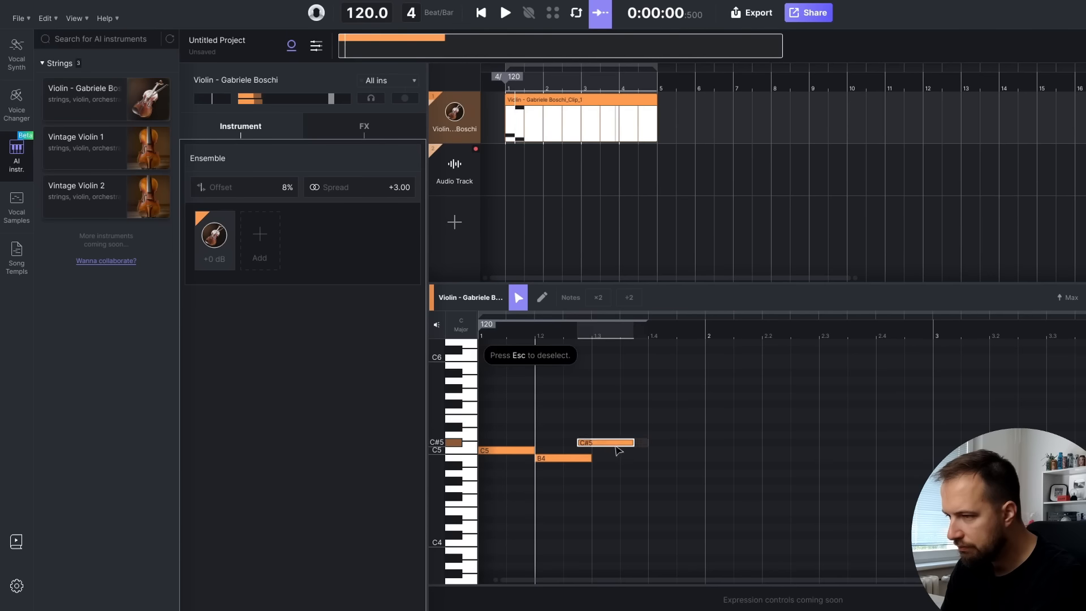
left_click_drag(652, 511, 701, 512)
left_click_drag(708, 488, 928, 490)
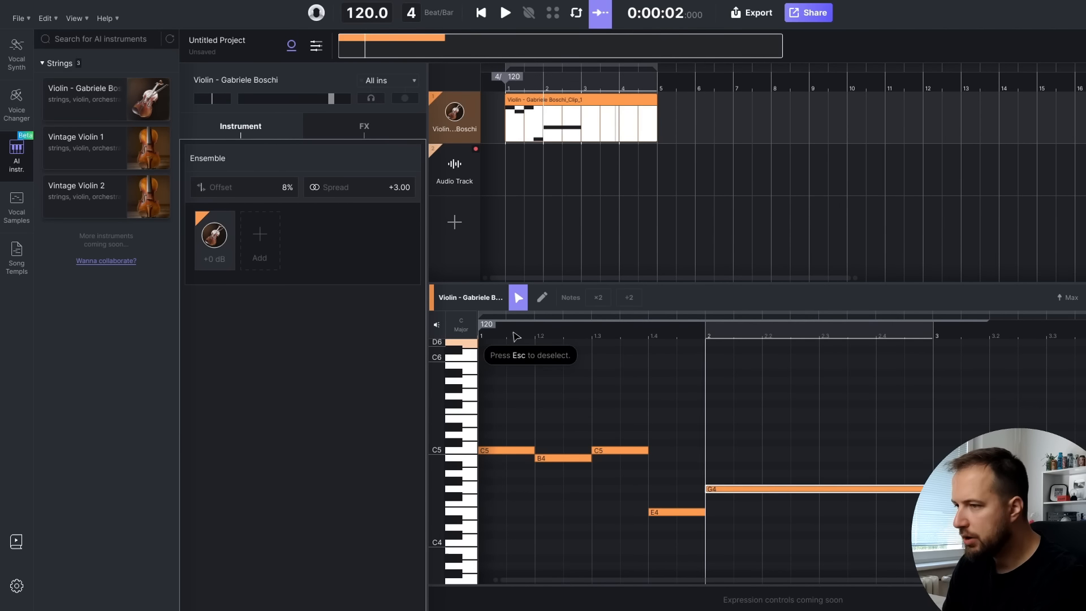
Play the violin phrase from the start of the clip, and return the playhead to the beginning
left_click(480, 334)
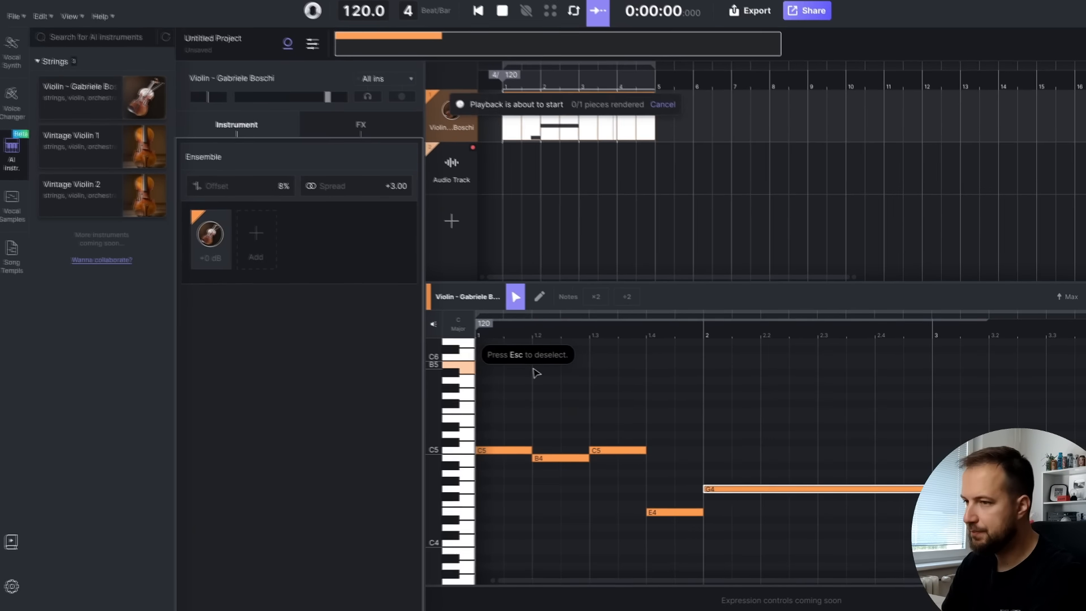
key("space")
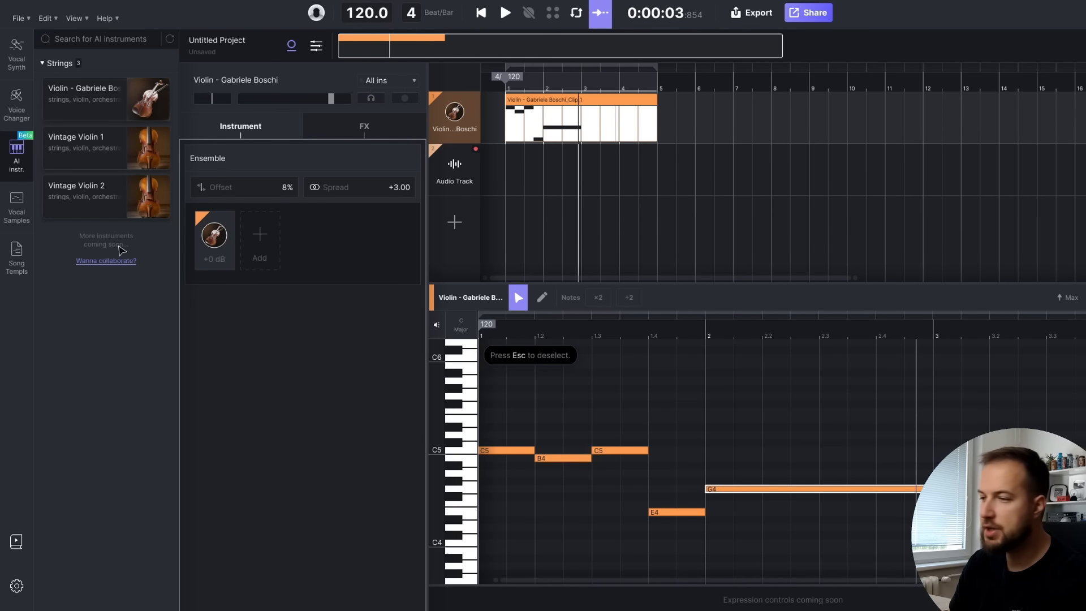
key("space")
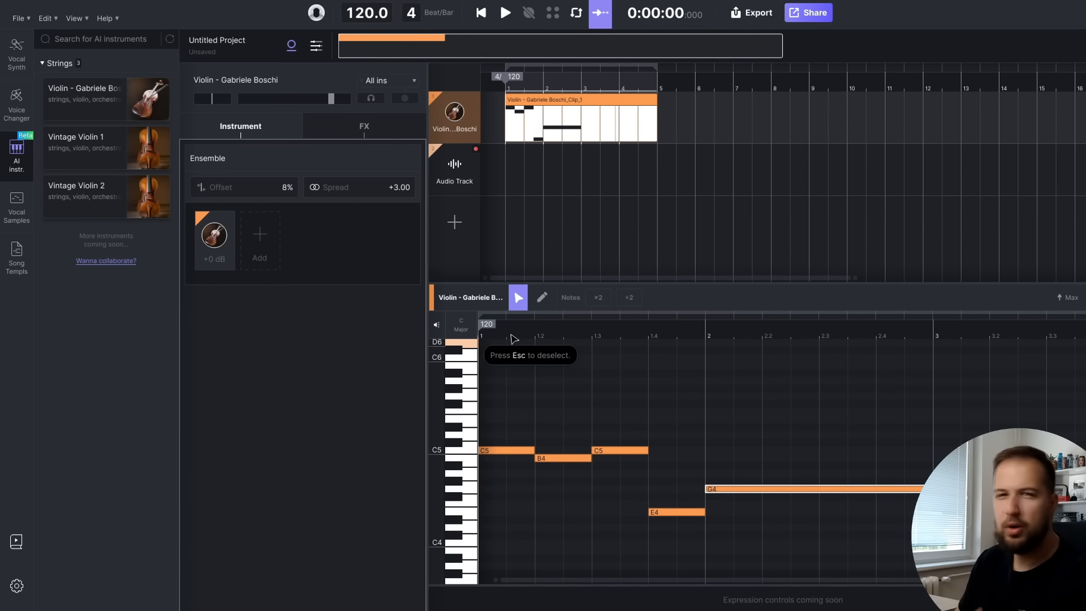
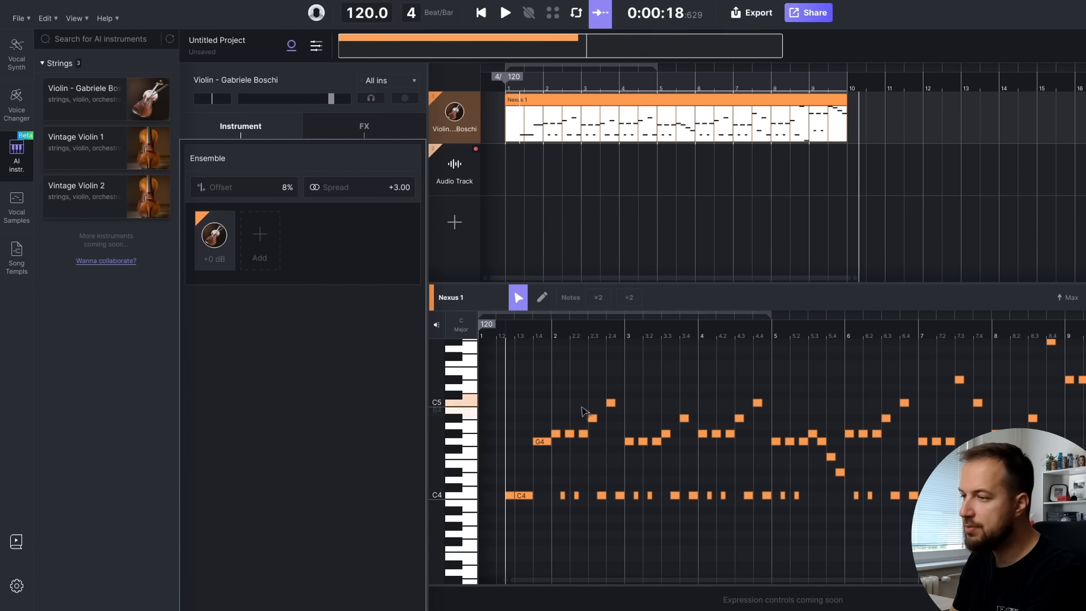
Switch to FL Studio, return the playhead to the beginning and play the five-track arrangement
scroll(783, 391, "up", 2)
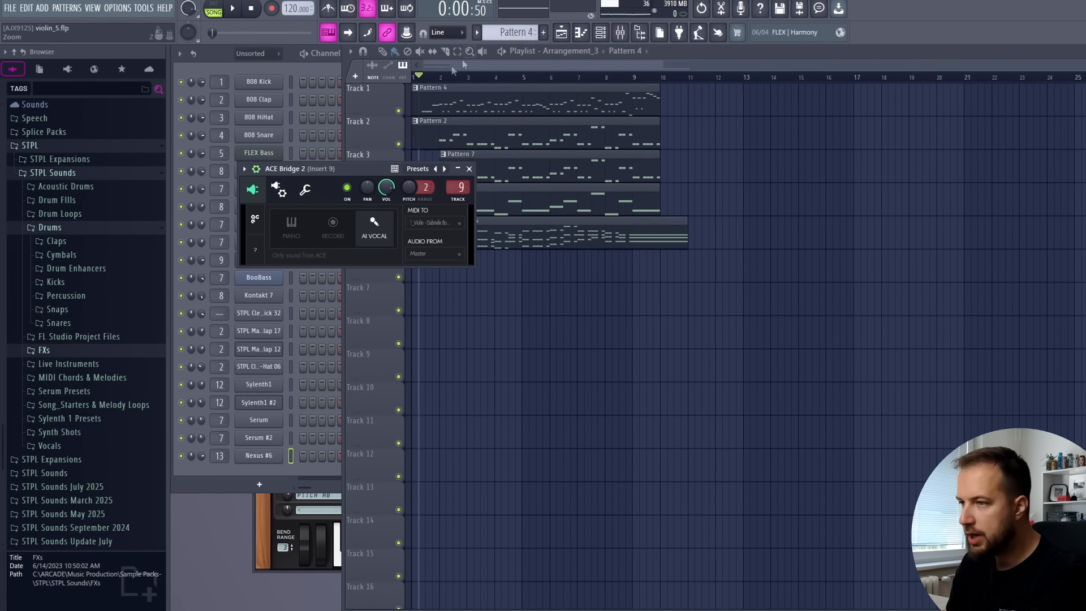
left_click_drag(441, 78, 369, 78)
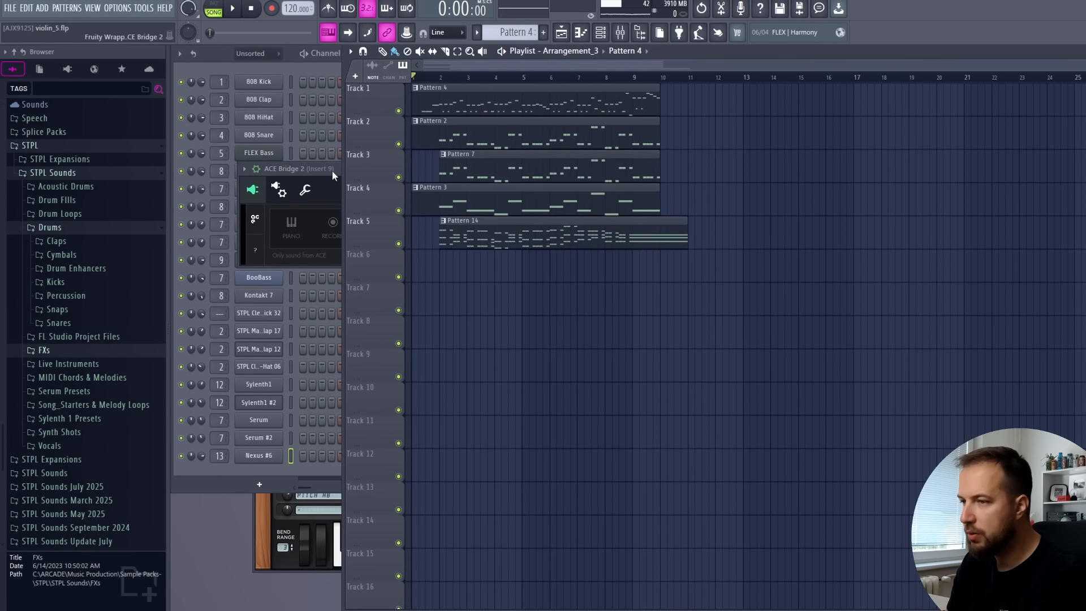
key("space")
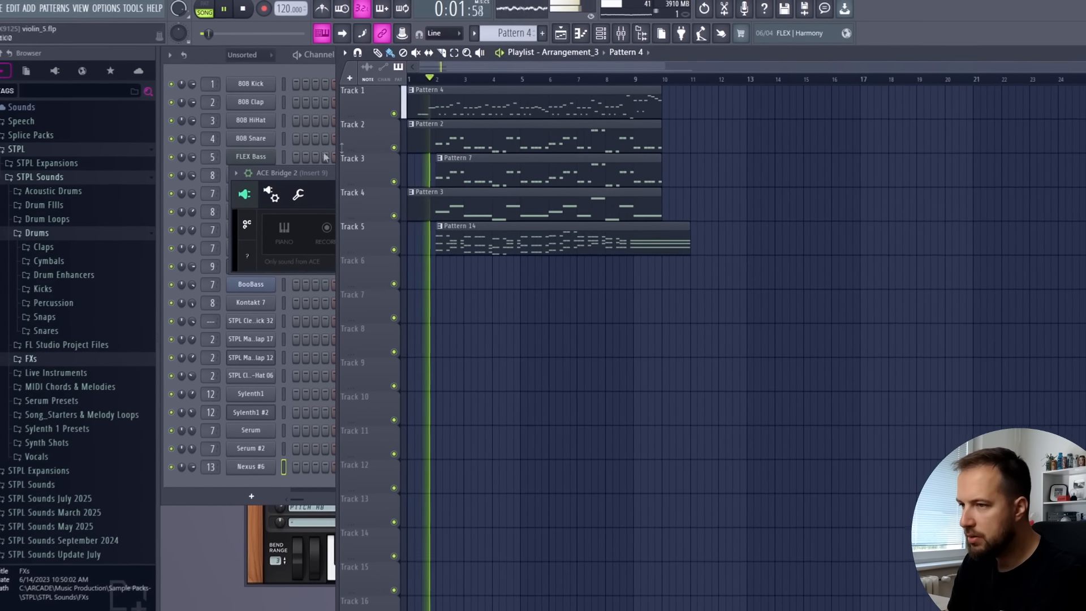
left_click(321, 169)
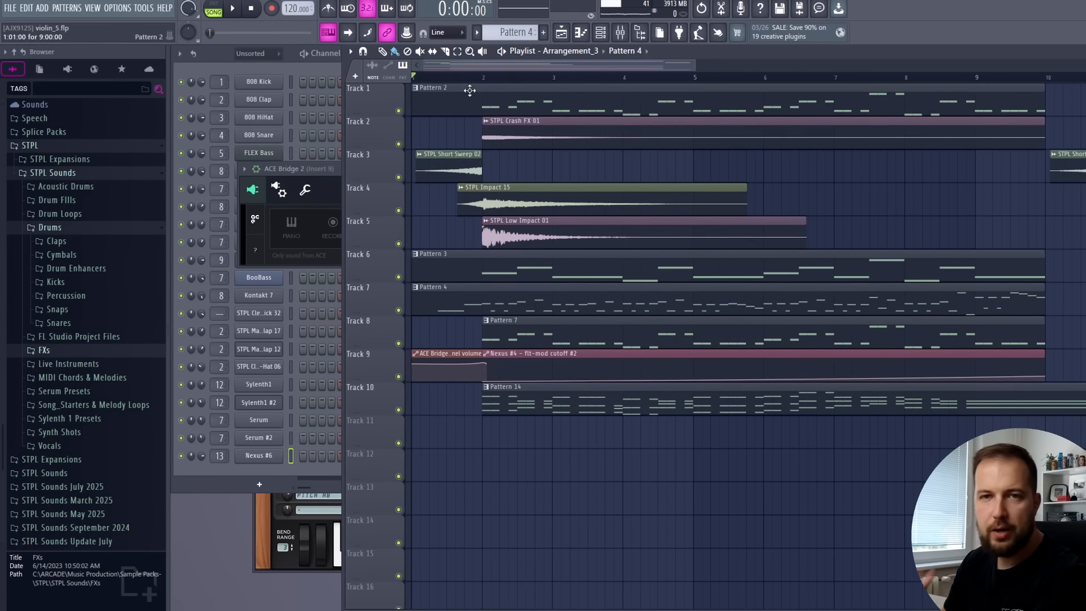
Solo the sweep and impact effects on tracks 3 to 5, and play them together with the rest of the intro
left_click(439, 76)
right_click(398, 177)
left_click(399, 211)
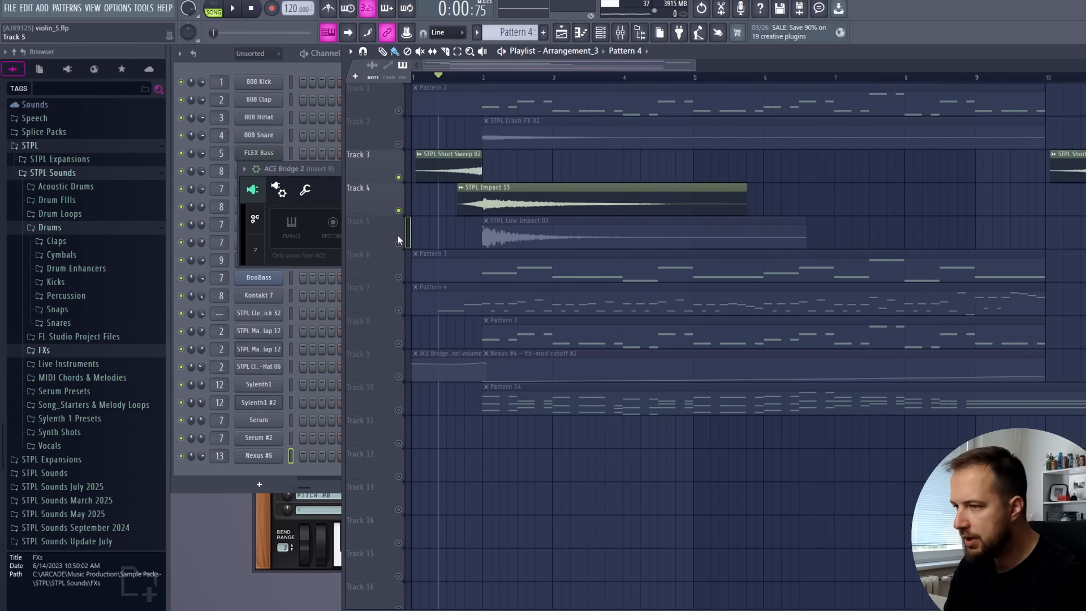
left_click(399, 244)
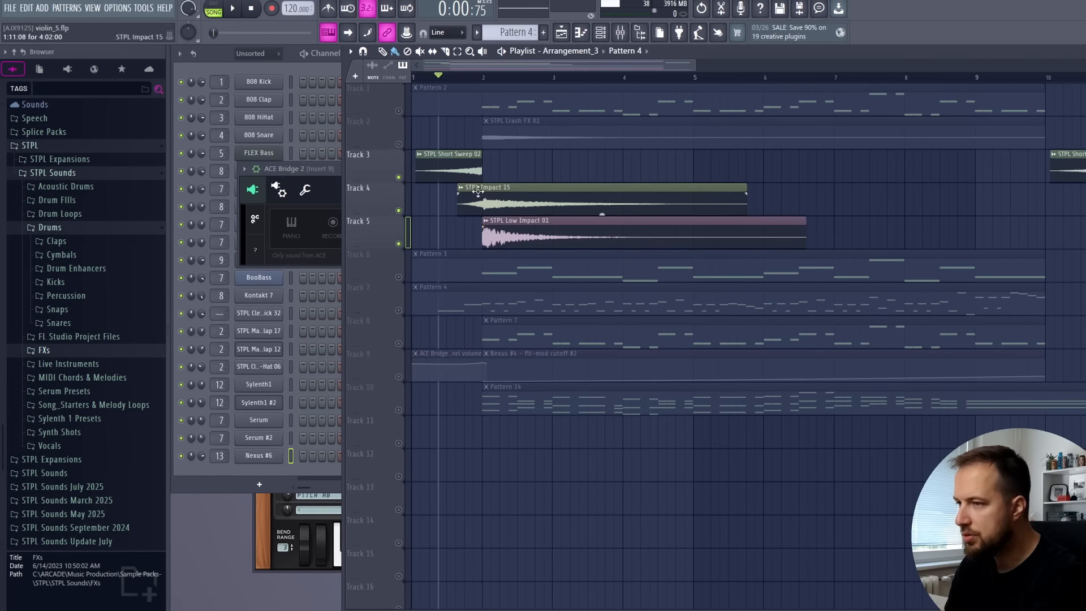
key("space")
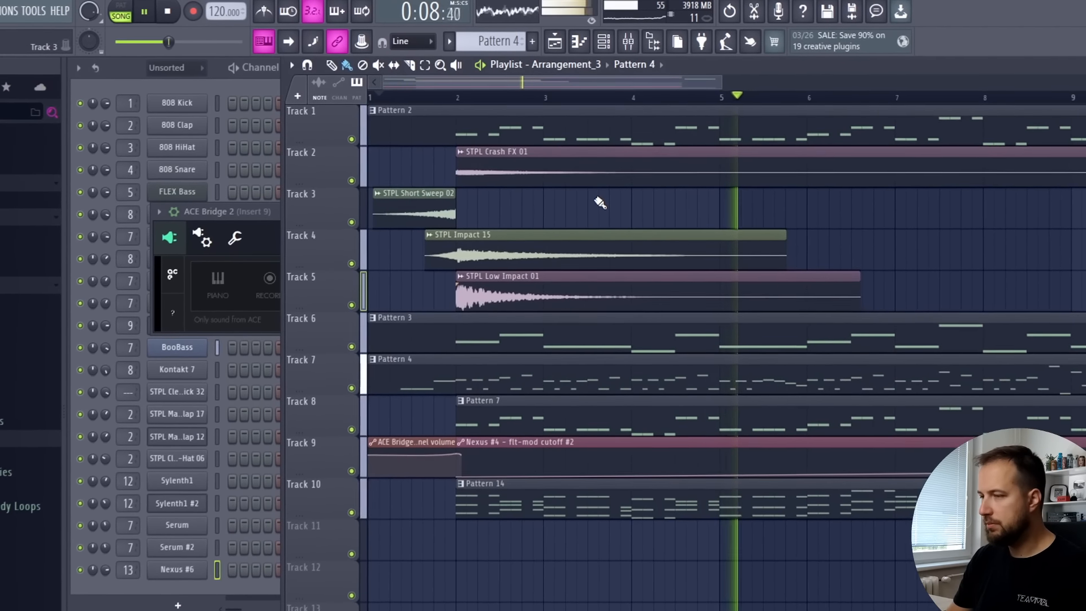
key("space")
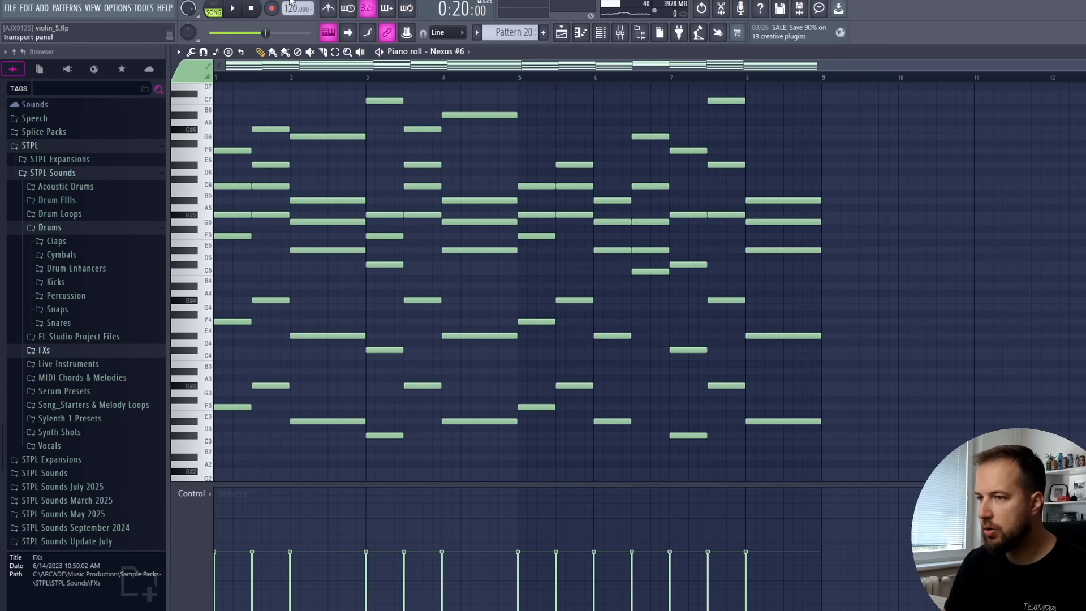
Listen to the Nexus #6 chords, the soloed vocal clips on tracks 19 to 21, and the full section from bar 10
left_click(233, 10)
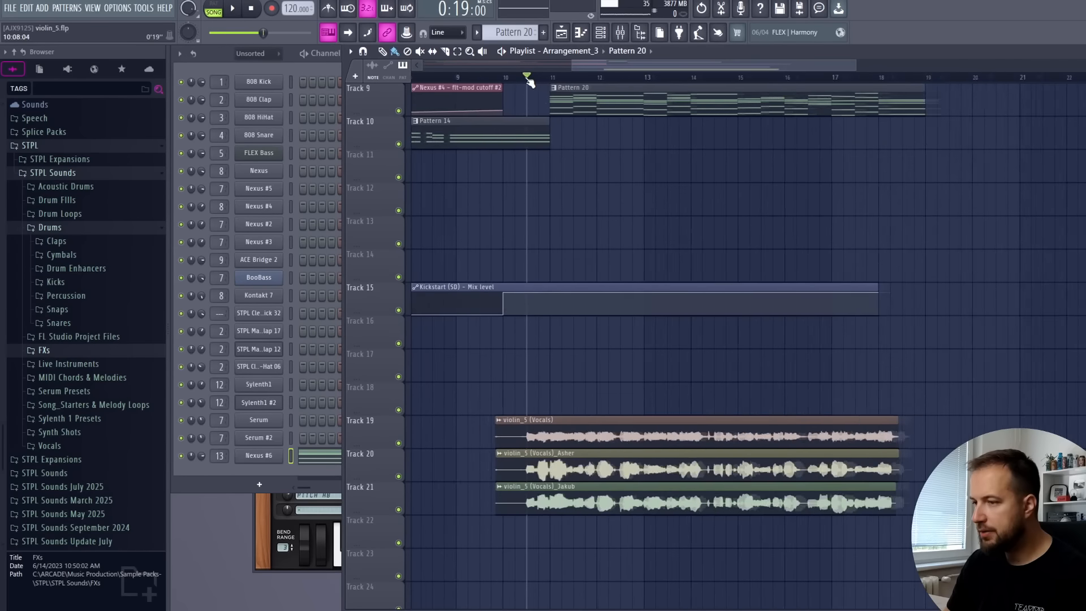
scroll(529, 81, "up", 3)
scroll(572, 175, "down", 2)
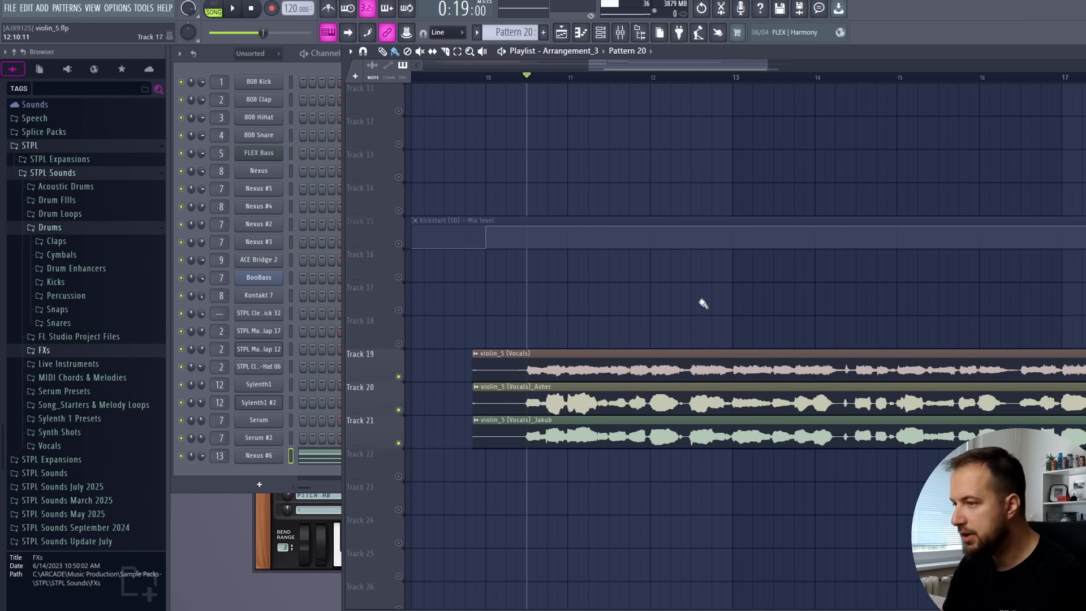
key("space")
scroll(617, 77, "down", 2)
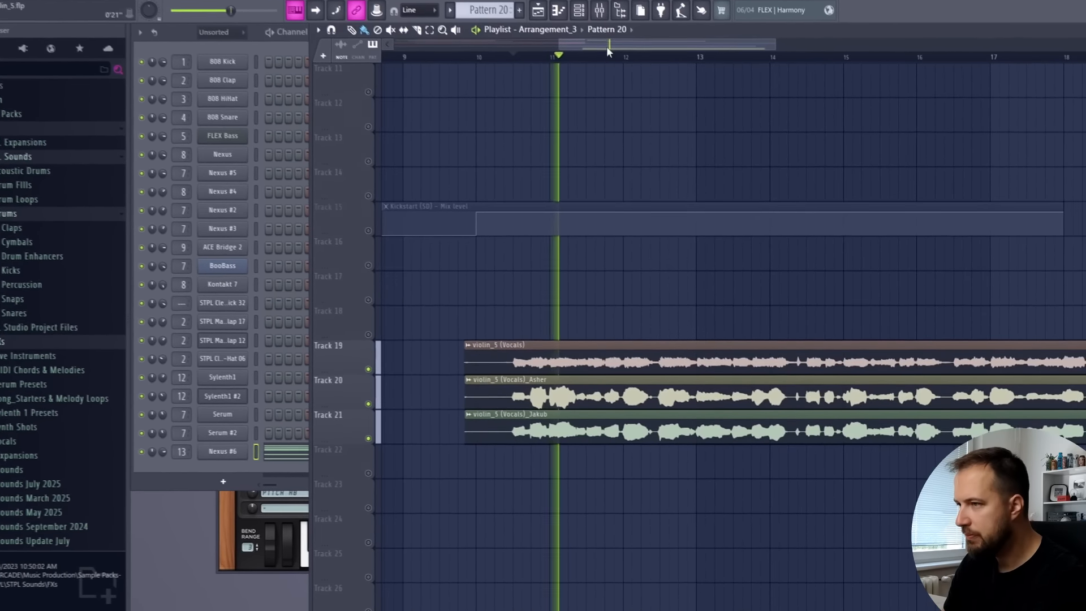
left_click_drag(629, 67, 651, 67)
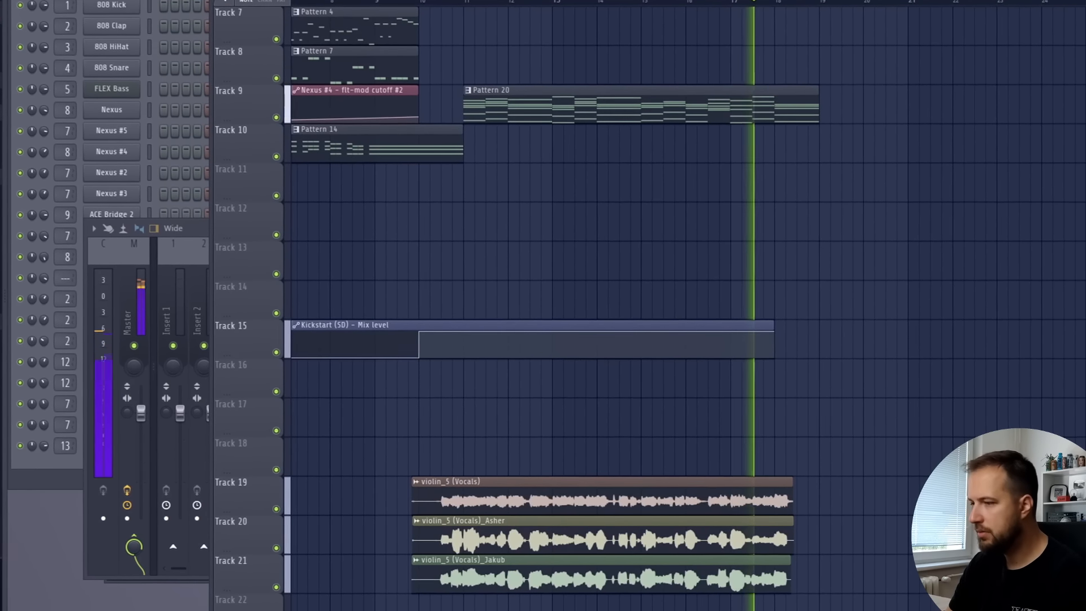
key("space")
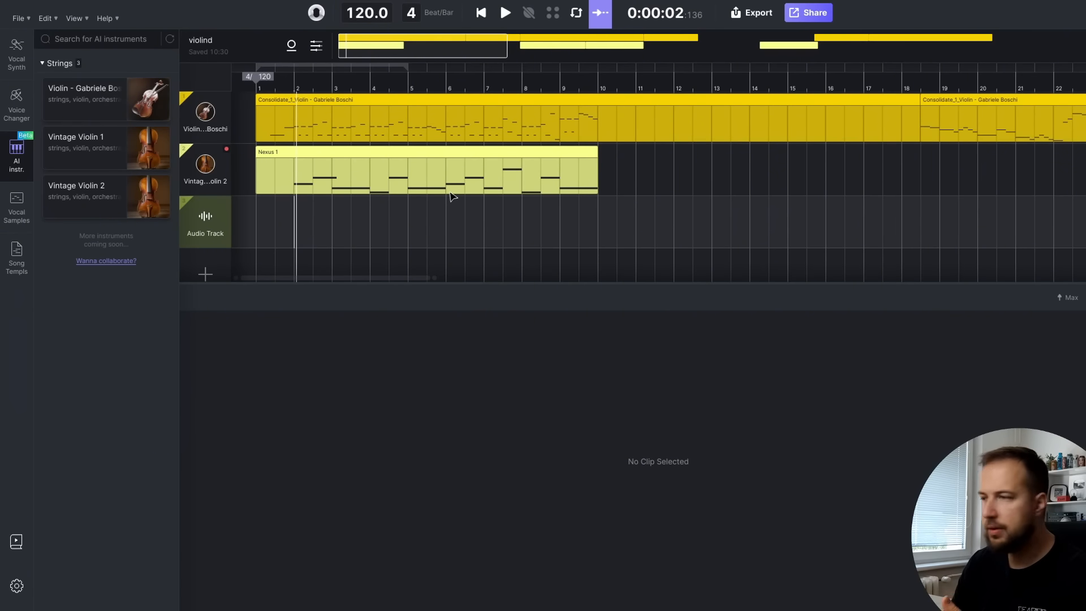
In ACE Studio, select the consolidated violin clip on the first track and play it
left_click(572, 98)
key("space")
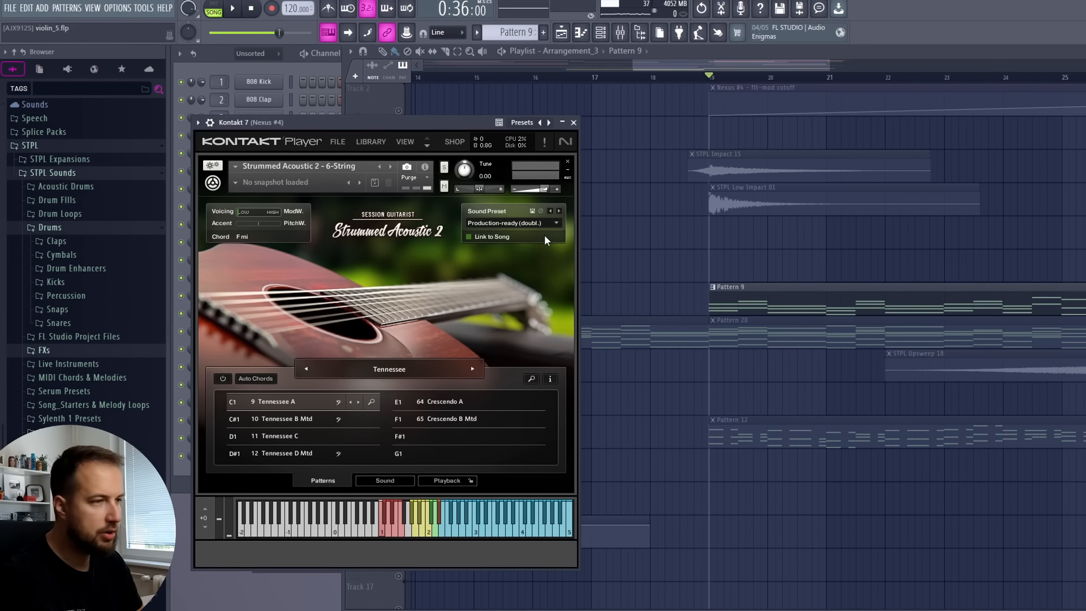
Switch to FL Studio, play the Pattern 9 guitar part with Kontakt's Strummed Acoustic 2, and close the plugin window
left_click(574, 123)
key("space")
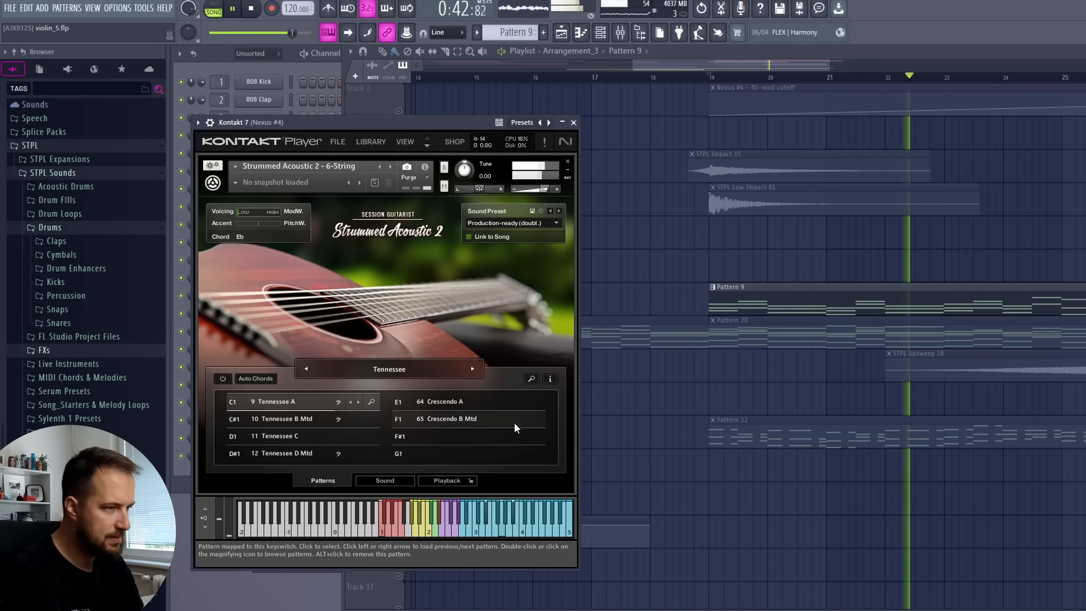
left_click(573, 122)
key("space")
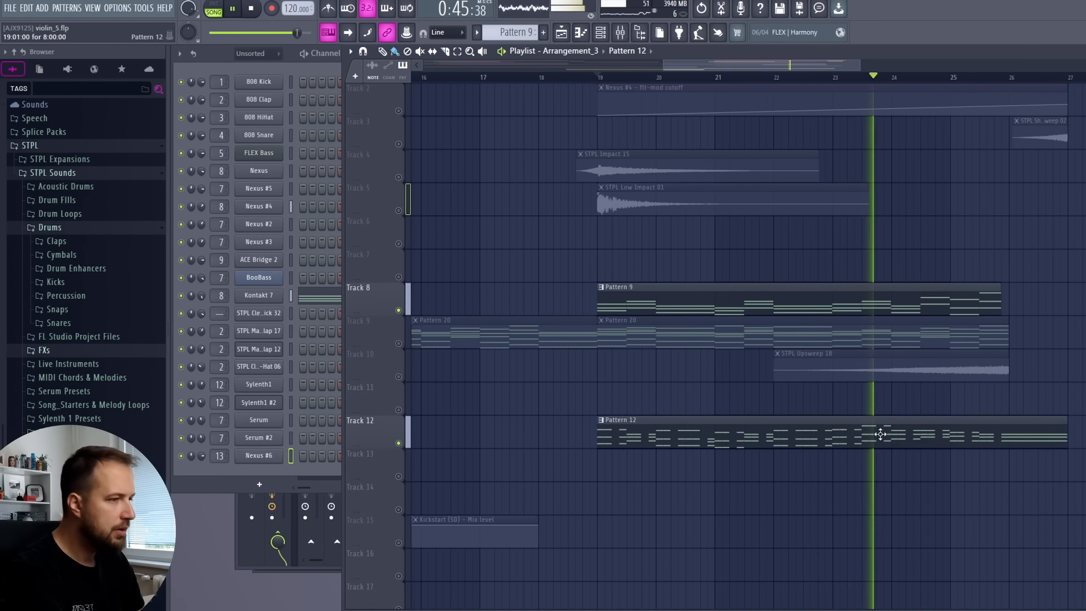
Play tracks 2, 8, 9 and 12 together from bar 18 through bar 26, and stop playback
left_click(546, 78)
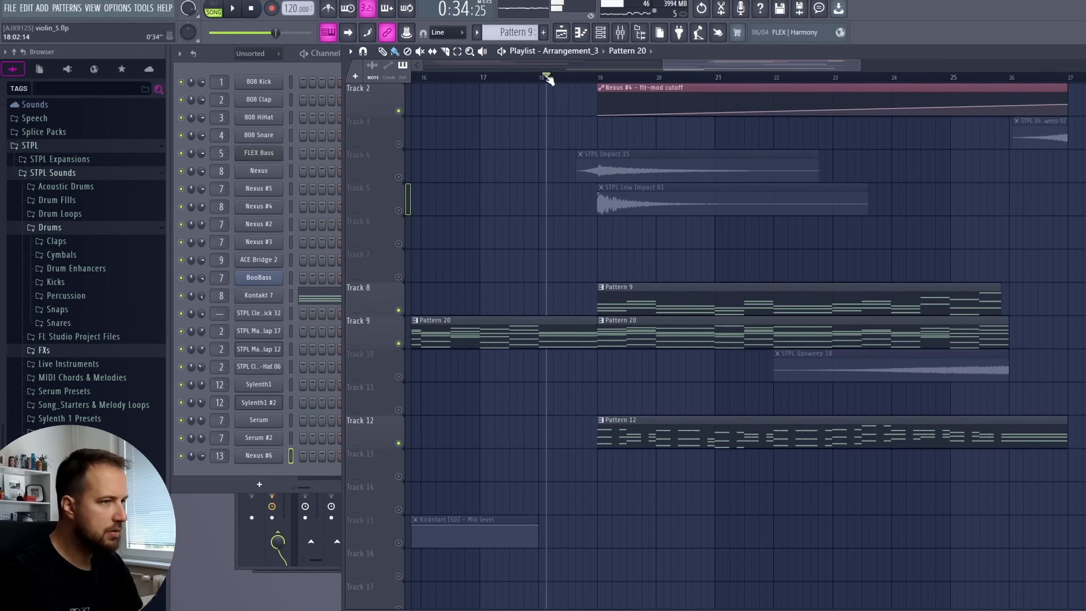
key("space")
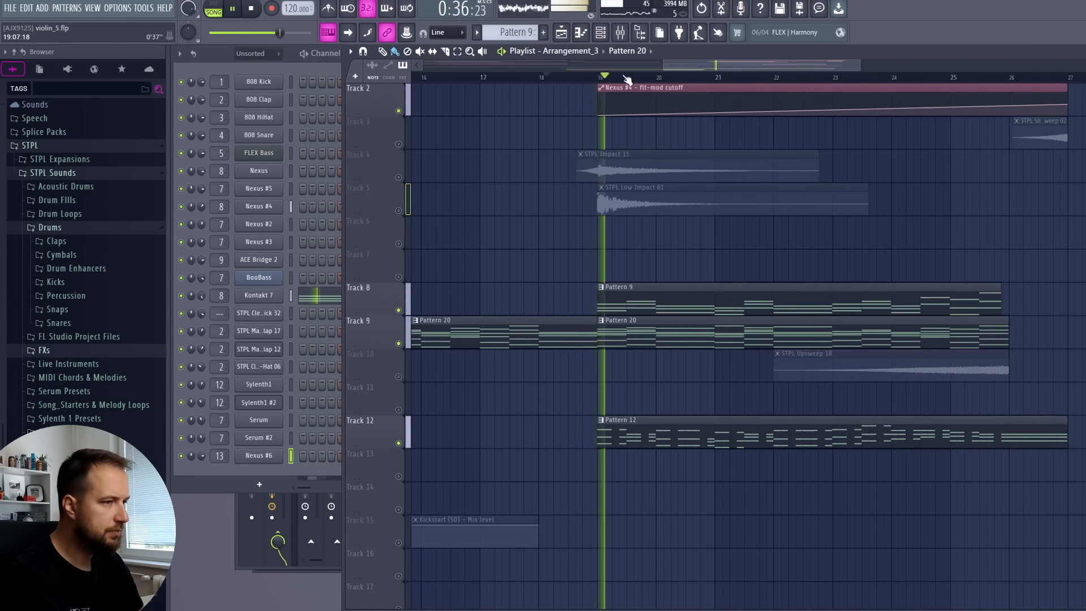
scroll(626, 78, "down", 2)
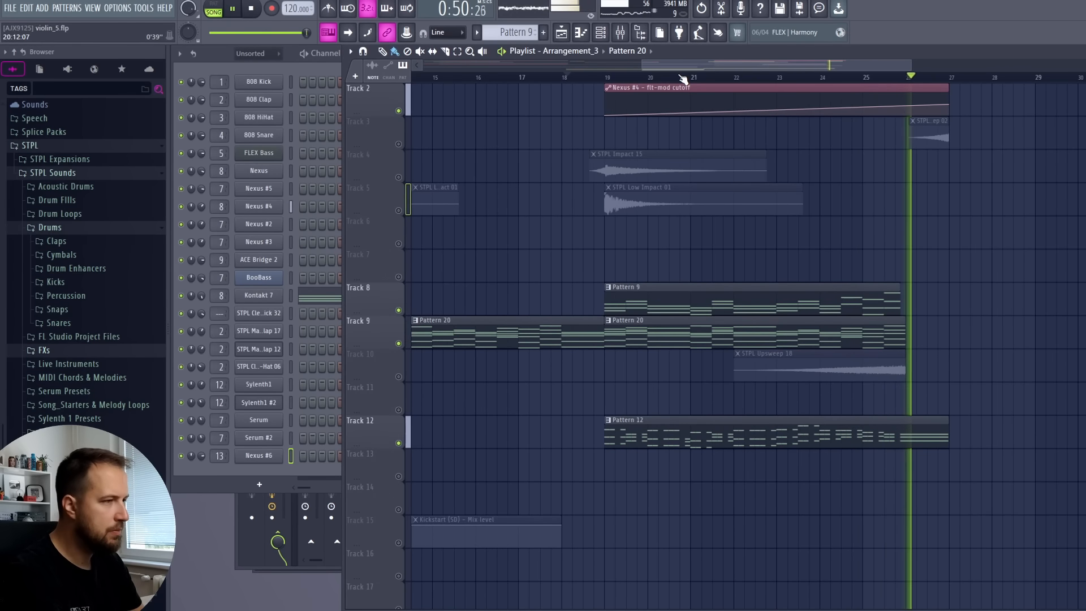
key("space")
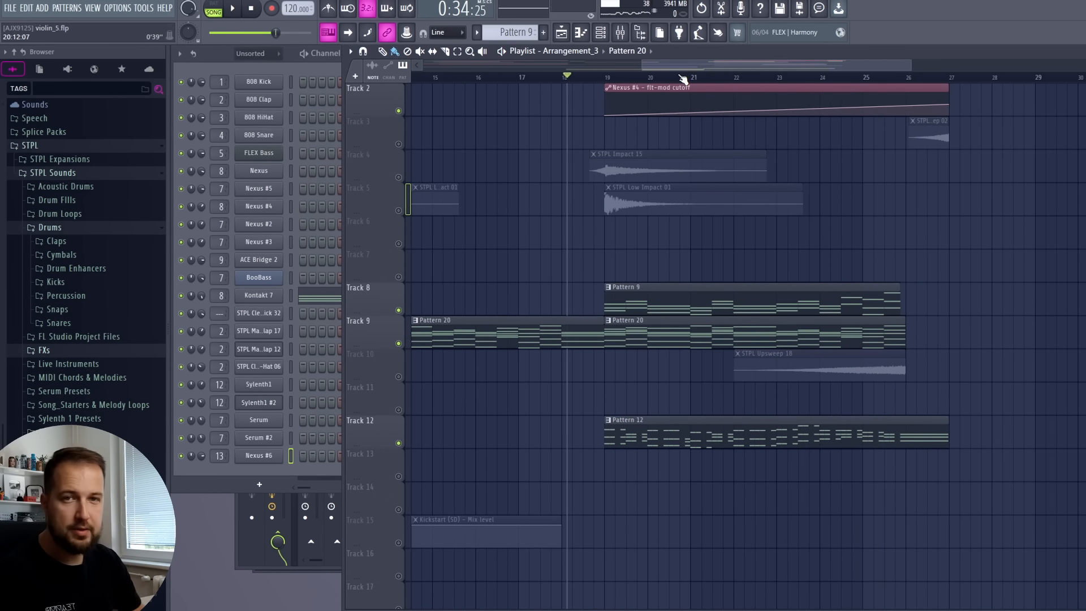
Unmute the violin vocal clip on track 18 and look over the arrangement around bars 22 to 40
scroll(491, 486, "down", 3)
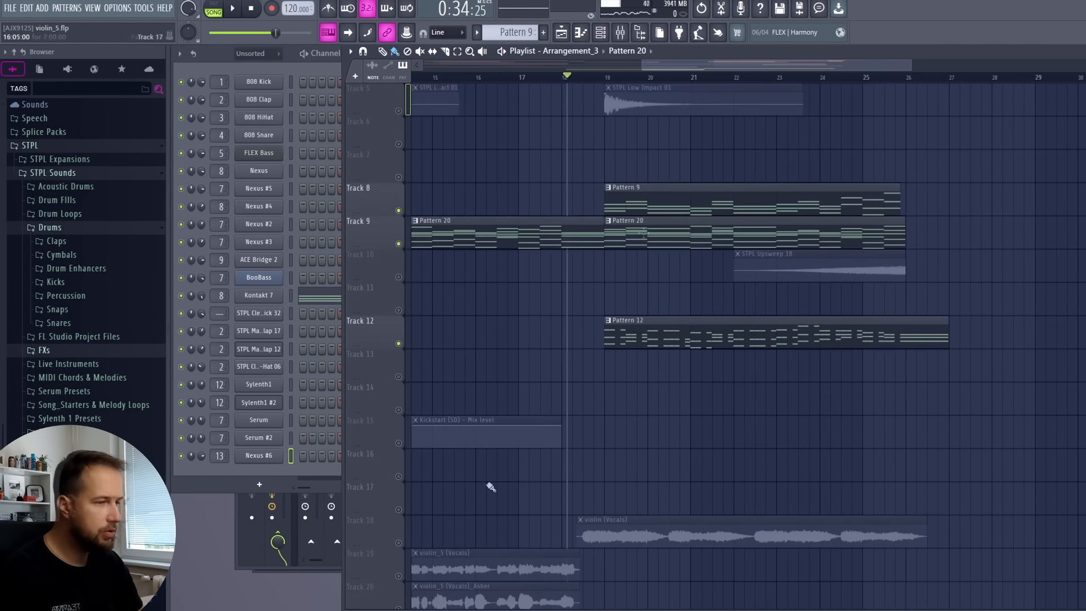
left_click(405, 544, "ctrl")
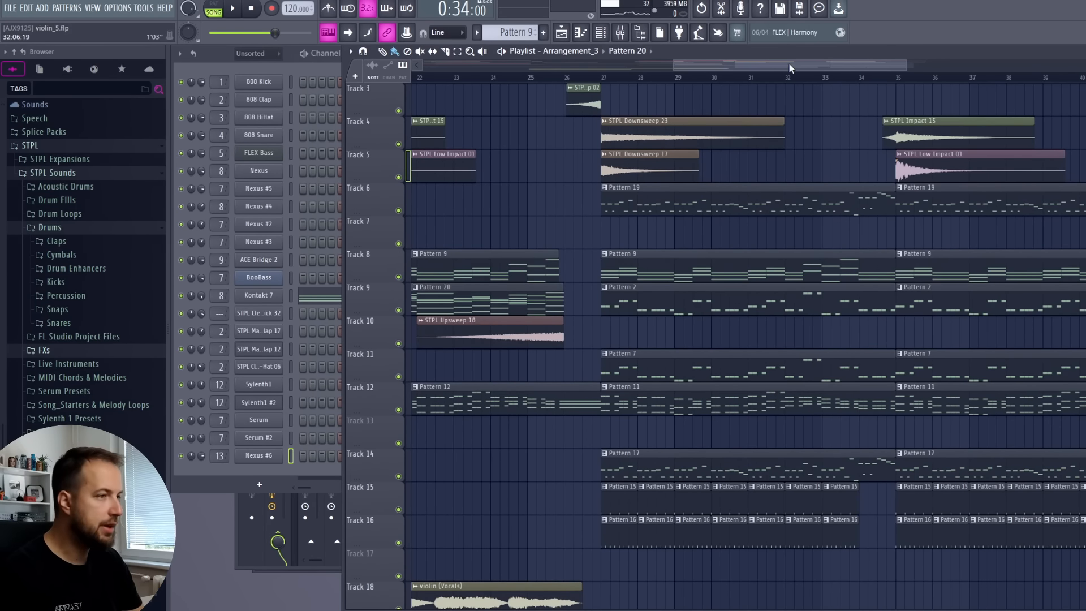
left_click_drag(789, 62, 540, 64)
scroll(524, 195, "up", 2)
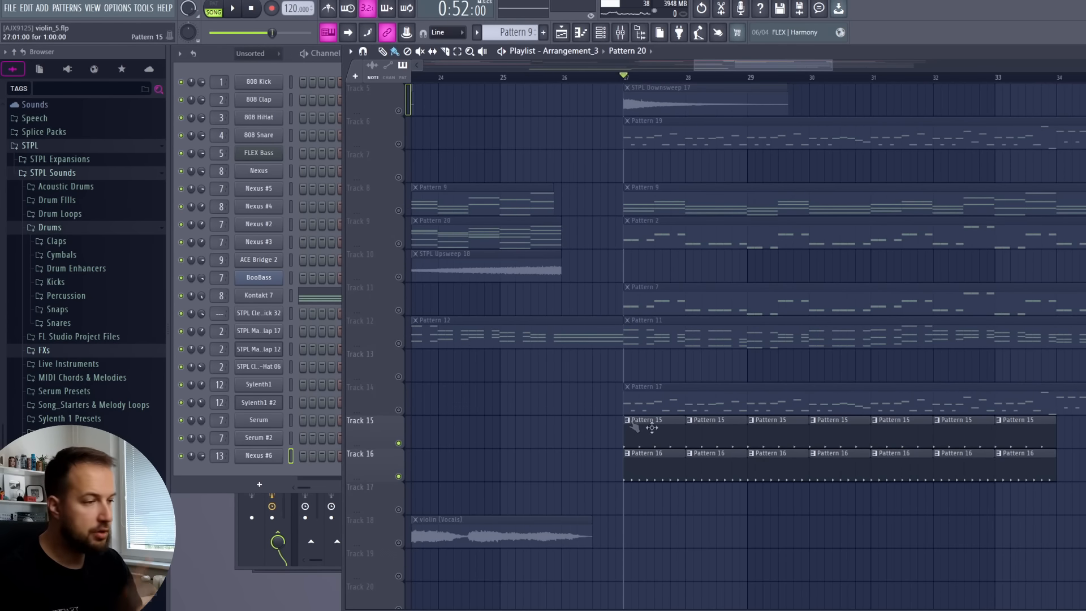
Inspect the kick steps and sampler in Pattern 15 and the clap and hat steps in Pattern 16, and play both soloed
left_click(670, 433)
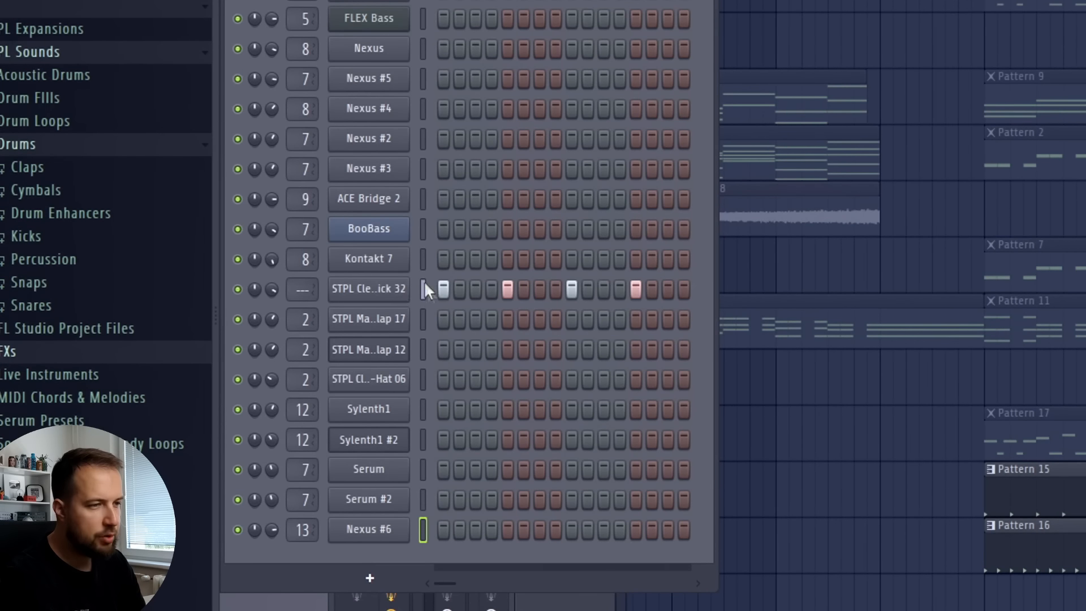
left_click(351, 291)
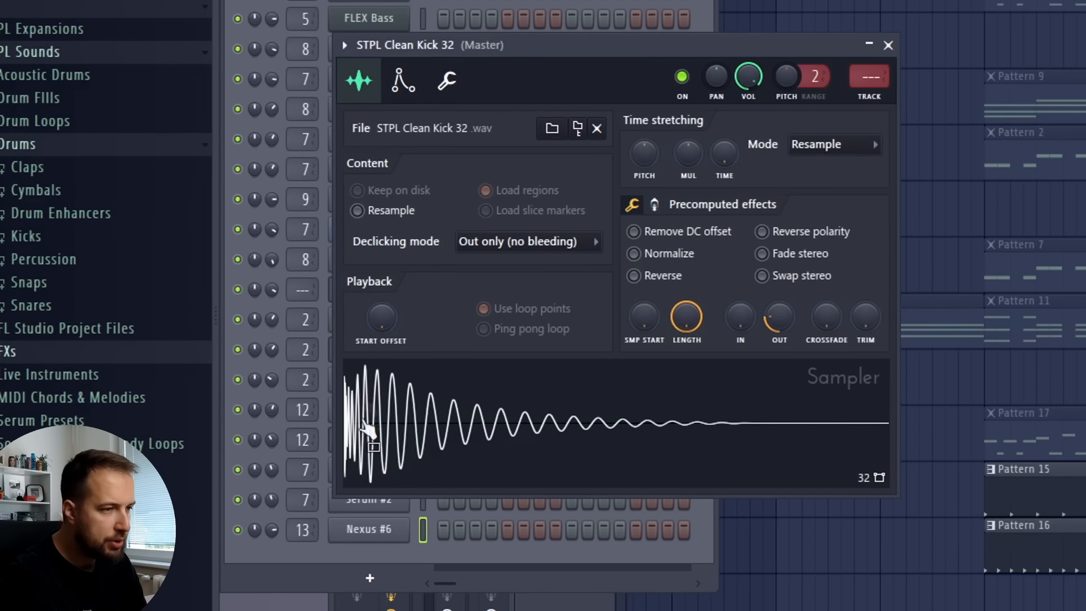
left_click(889, 46)
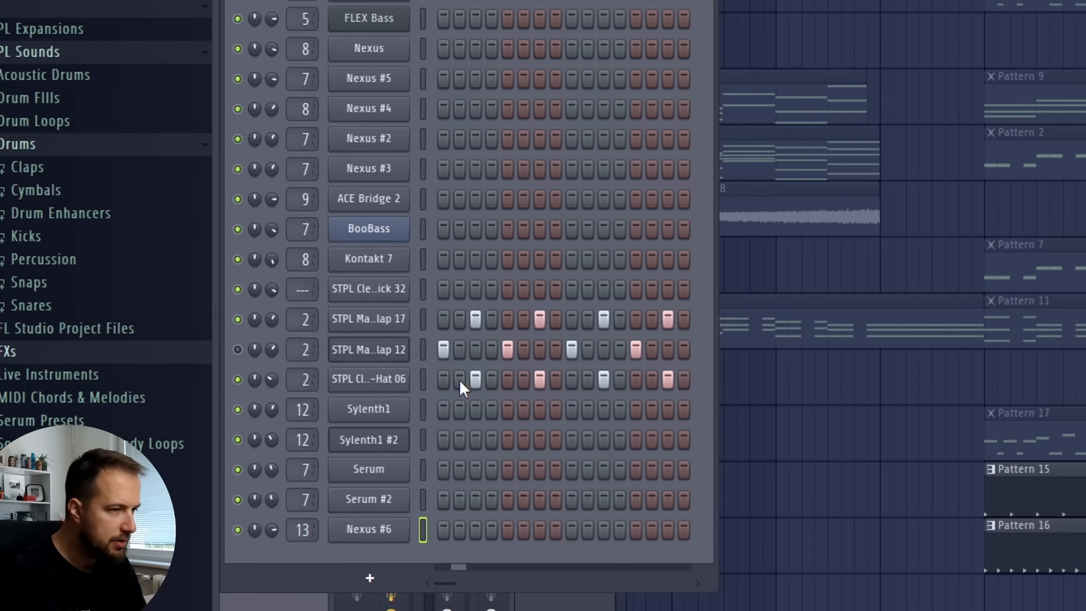
left_click(1068, 202)
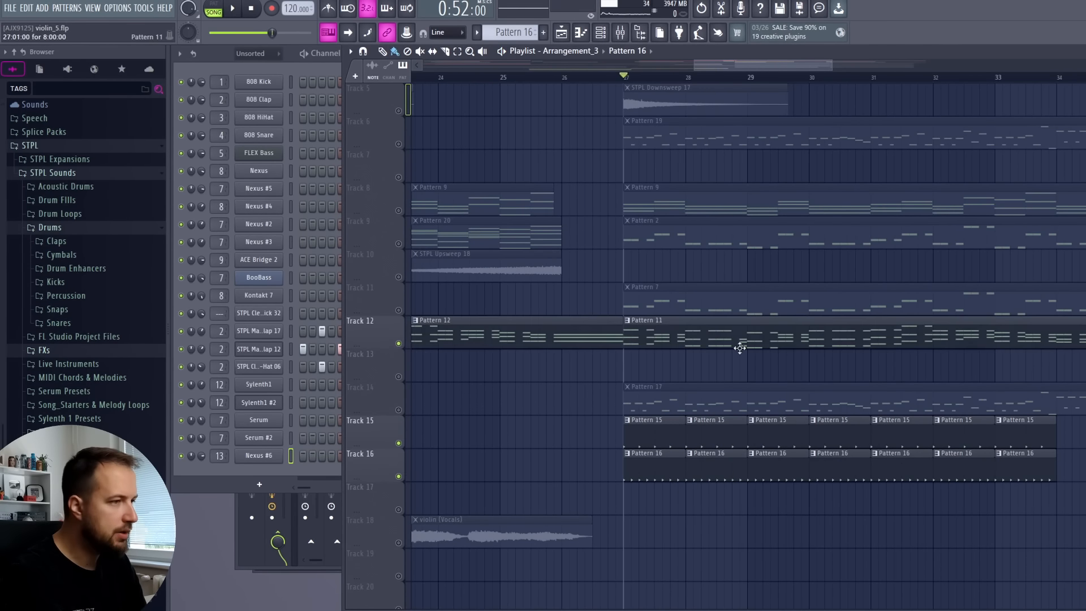
Unmute tracks 12, 11, 9 and 8 one by one alongside the drums, playing the section from bar 27 after the additions
scroll(738, 347, "up", 1)
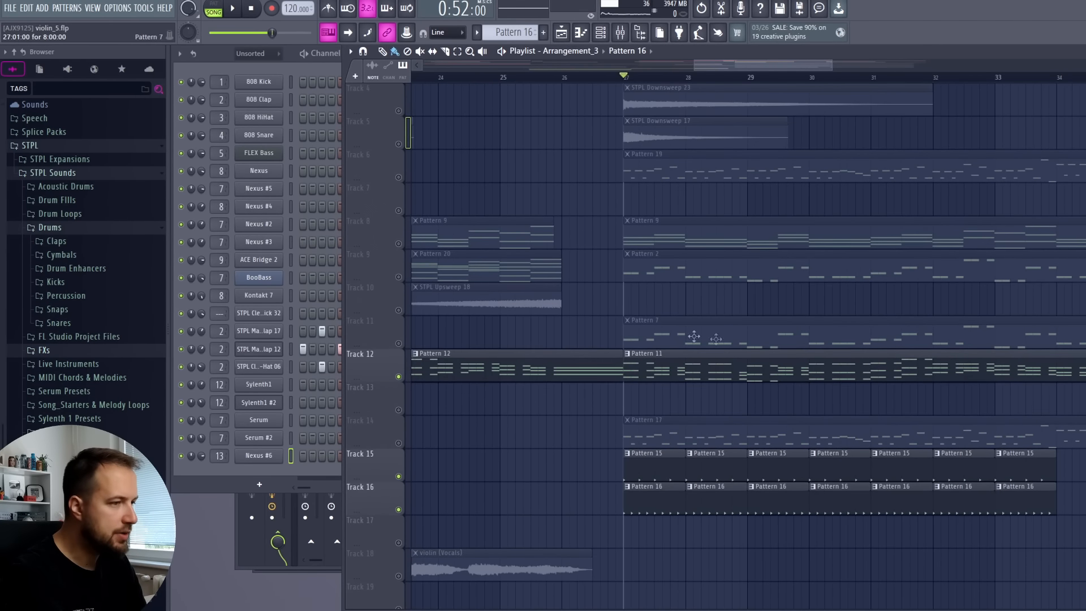
key("space")
key("space")
left_click(399, 345)
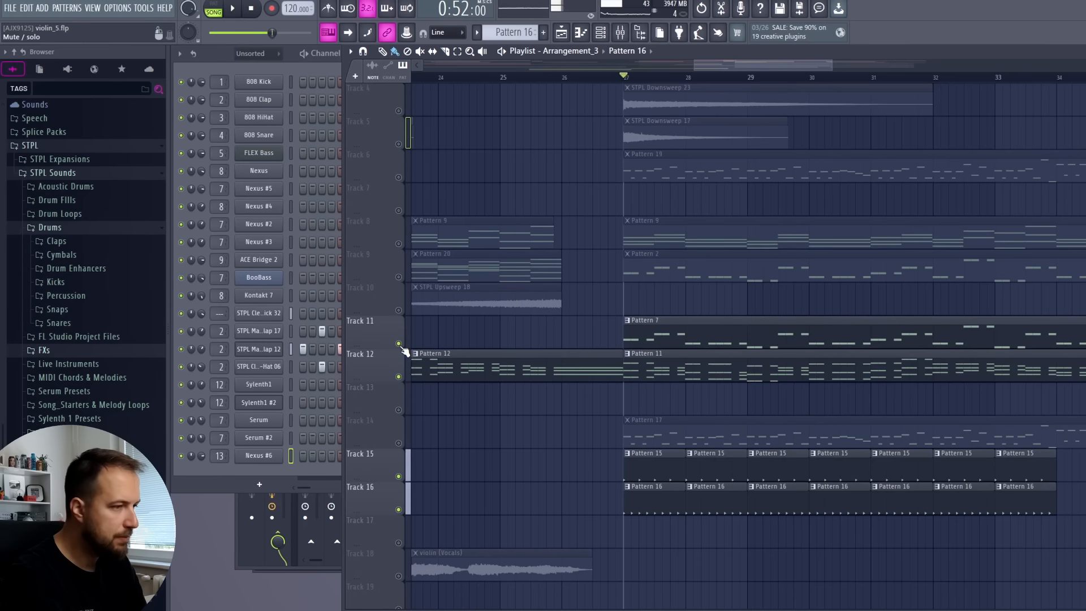
key("space")
key("space")
left_click(403, 278)
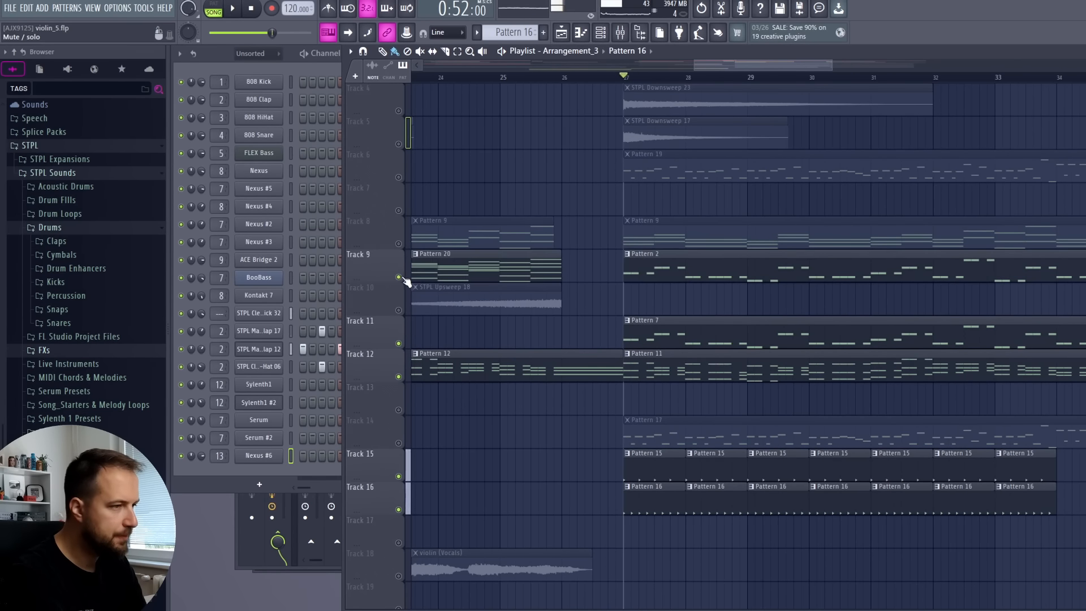
left_click(669, 240)
key("space")
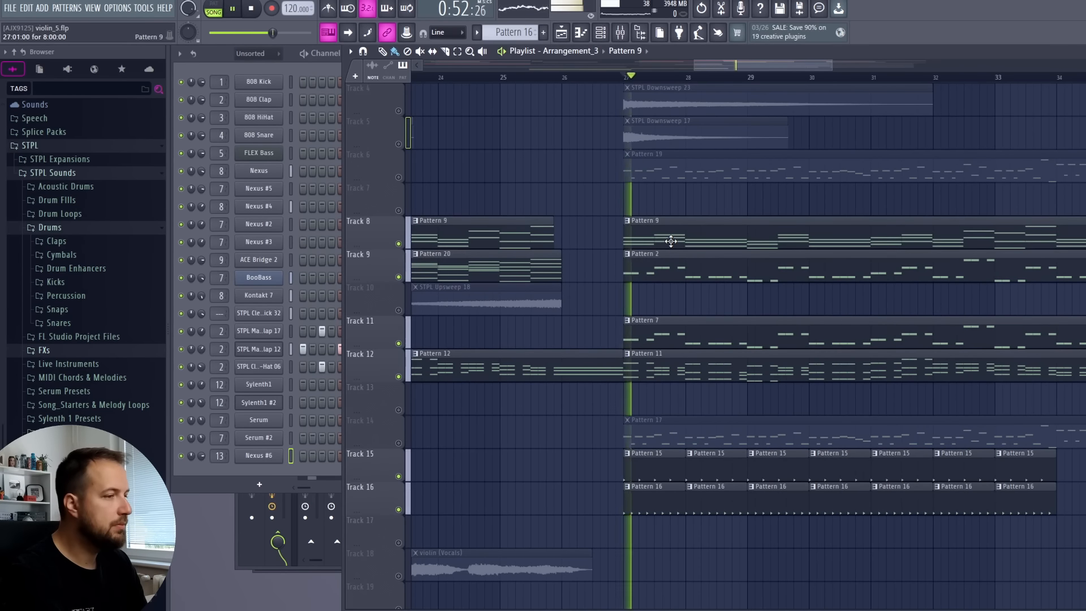